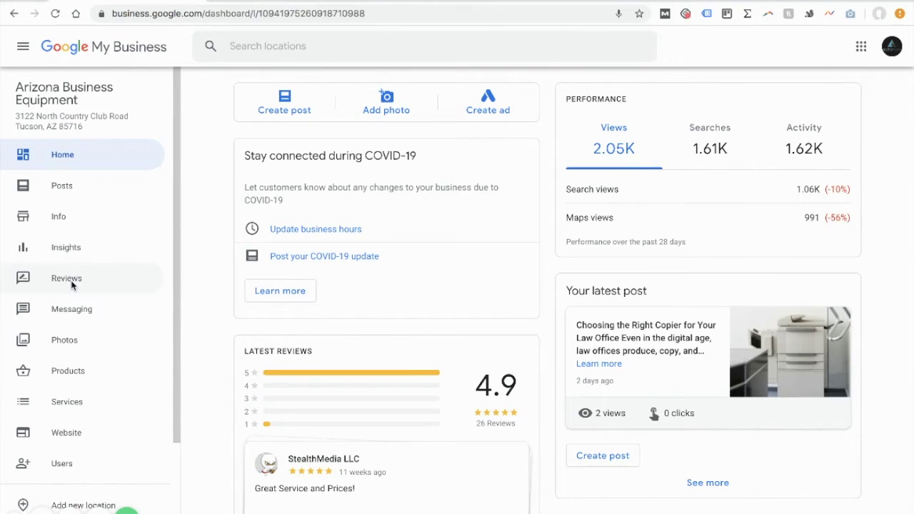
- Open the Posts section for the Arizona Business Equipment location and glance over its most recent post
left_click(96, 190)
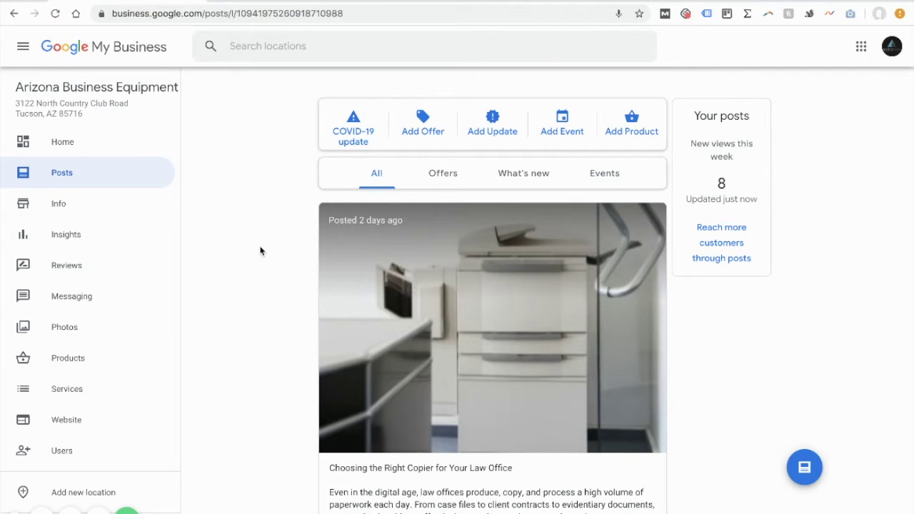
scroll(260, 251, "down", 2)
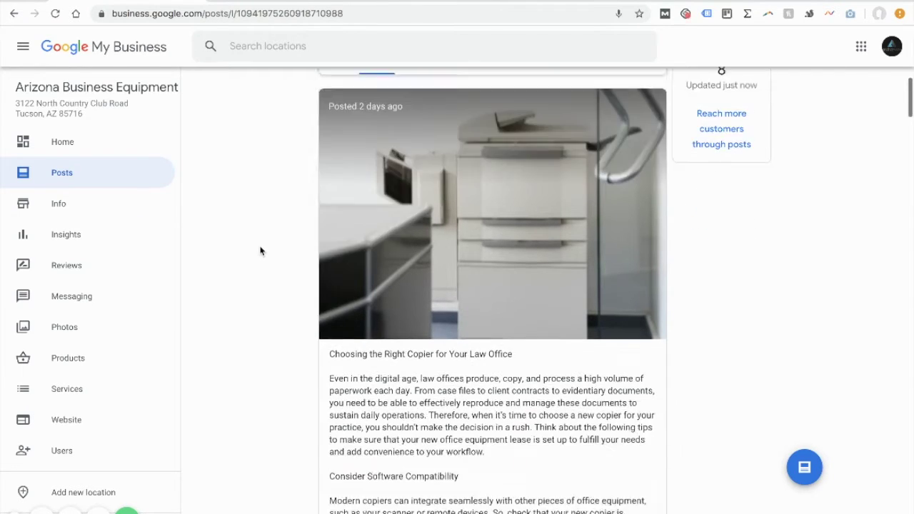
scroll(261, 251, "up", 2)
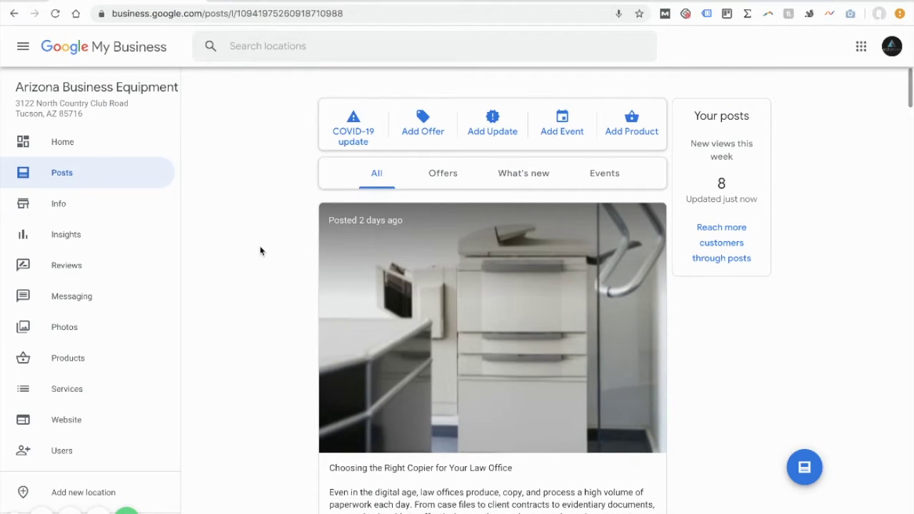
- Look at the blank creation forms for an offer, an update and a product, closing each without entering anything
left_click(414, 126)
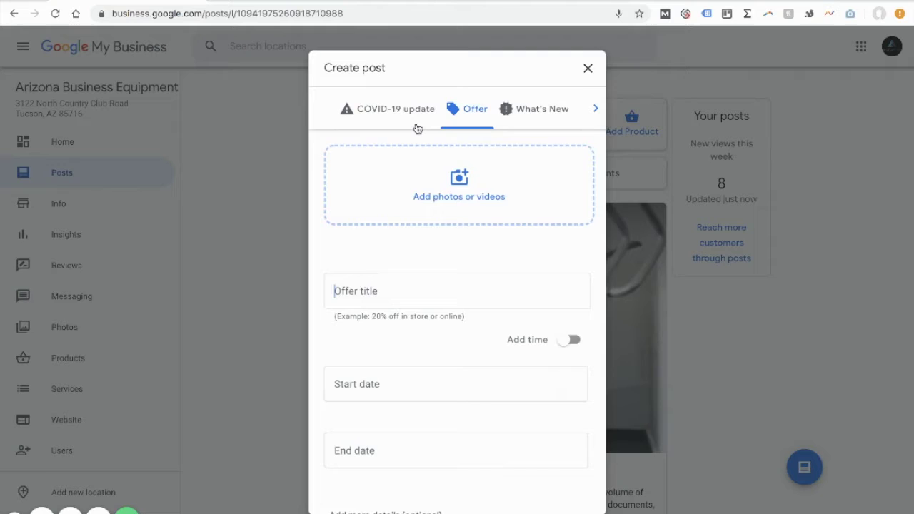
left_click(588, 67)
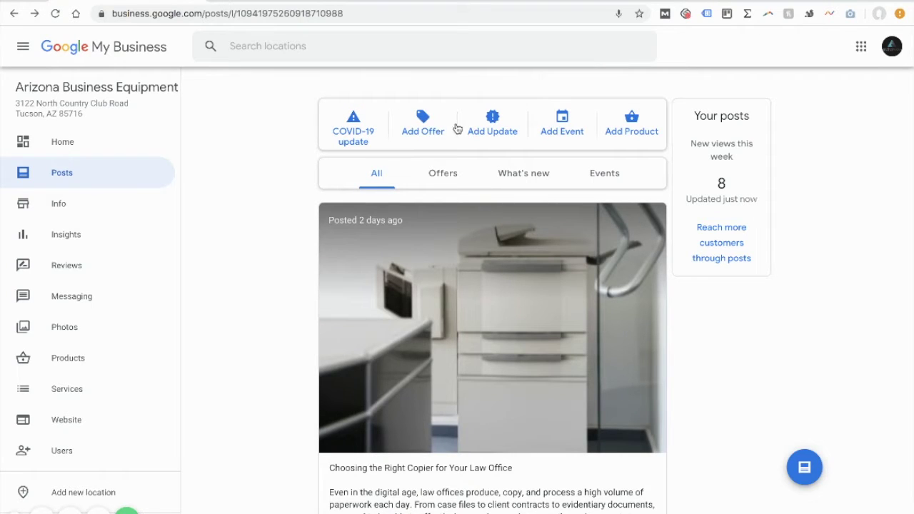
left_click(493, 128)
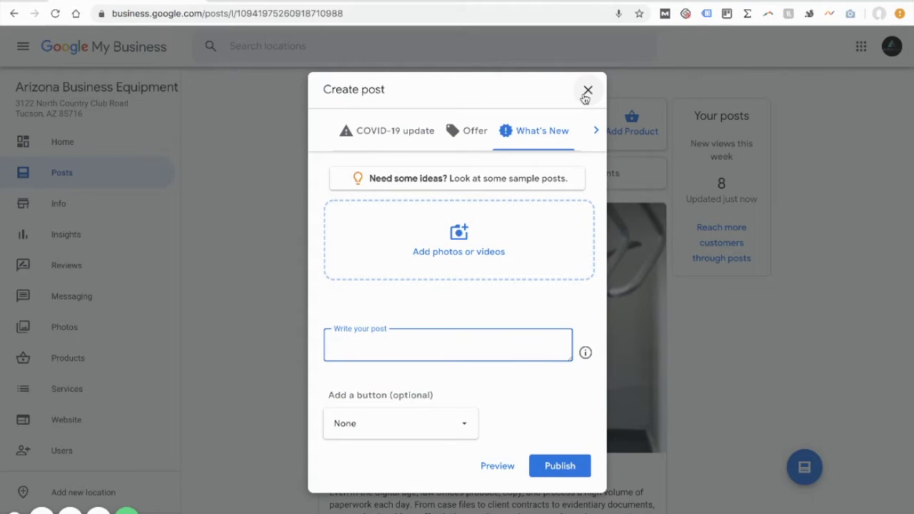
left_click(587, 92)
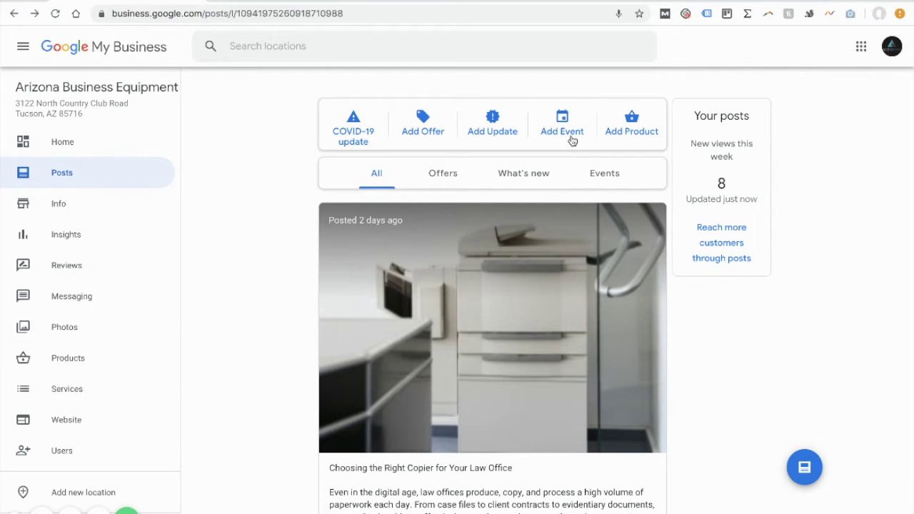
left_click(621, 140)
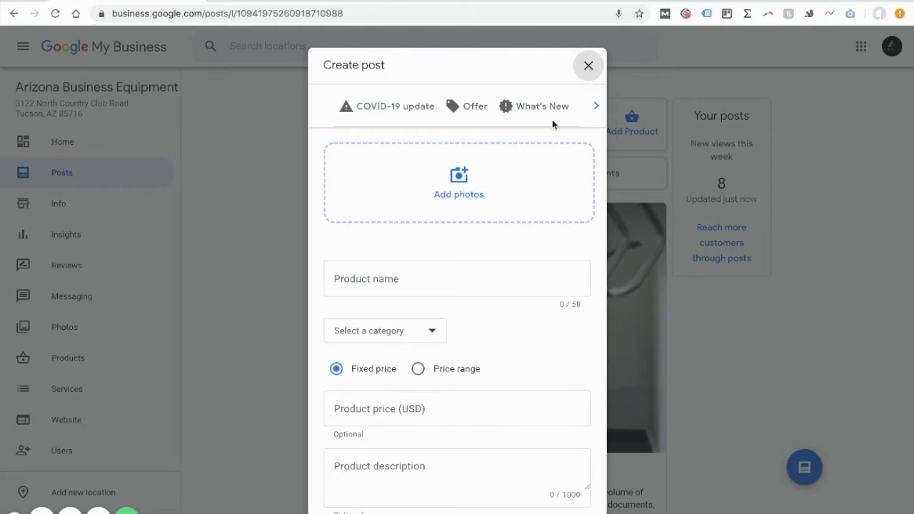
left_click(587, 65)
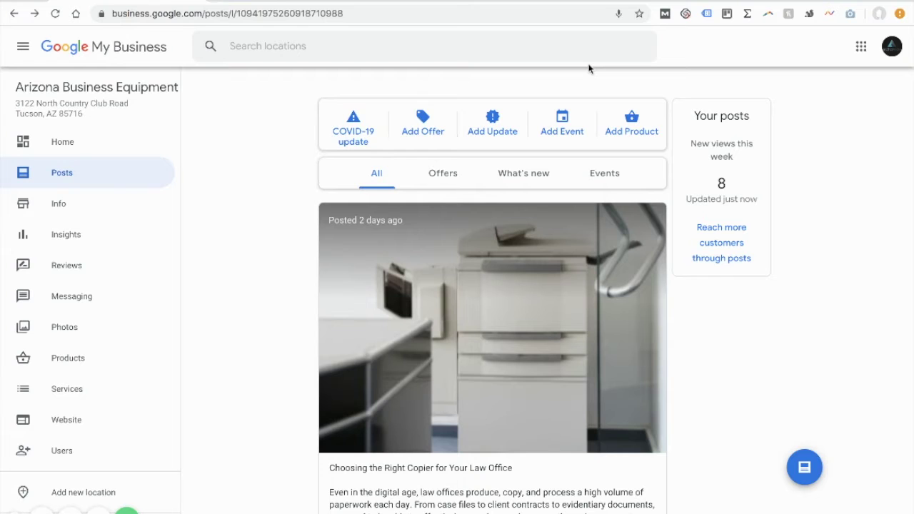
- Read through the existing post about choosing a law office copier, including its Learn more call to action
left_click(523, 172)
scroll(484, 423, "down", 4)
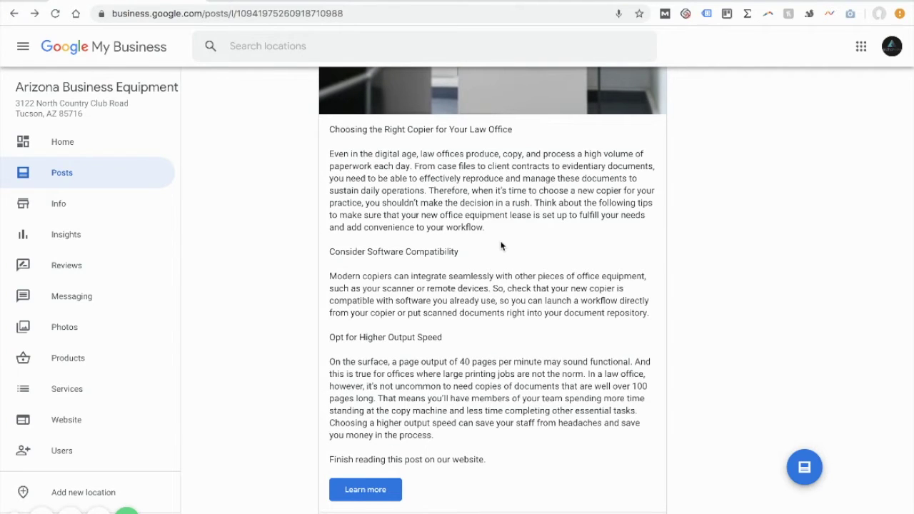
scroll(501, 246, "down", 2)
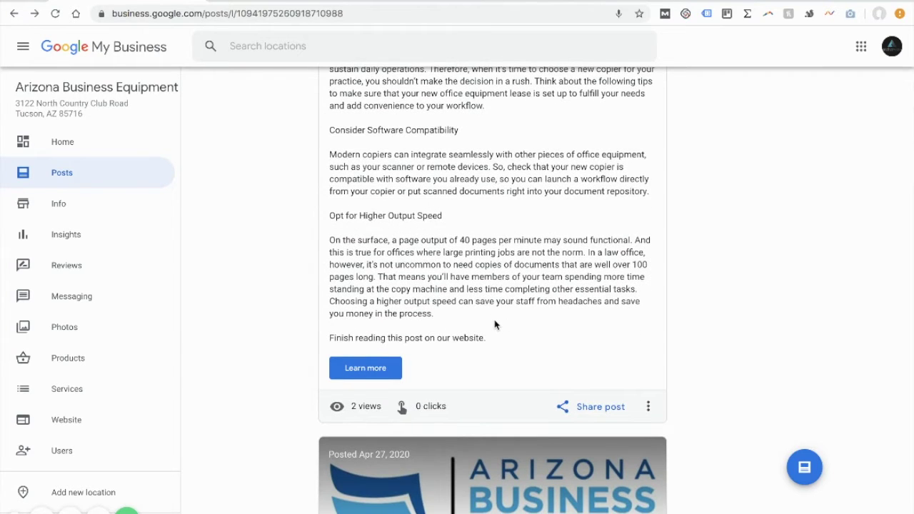
scroll(494, 325, "up", 1)
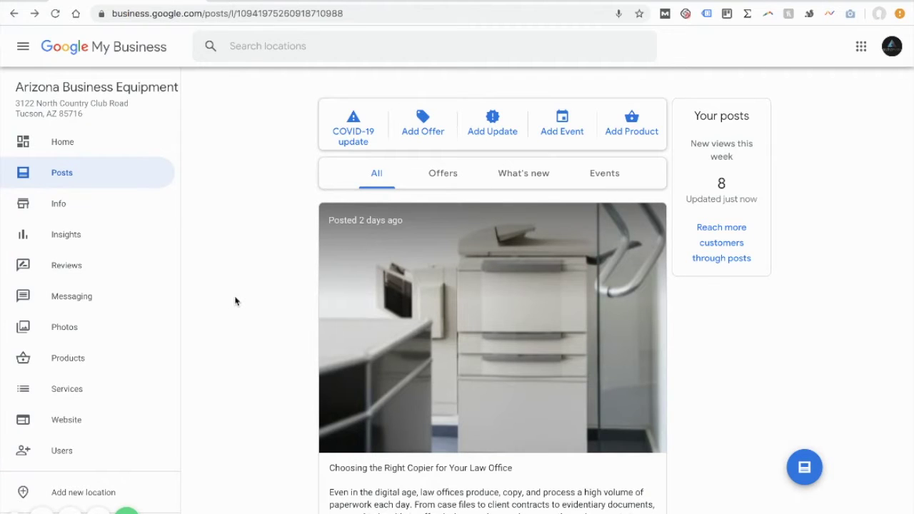
- Start a new post and set its type to What's New
left_click(804, 469)
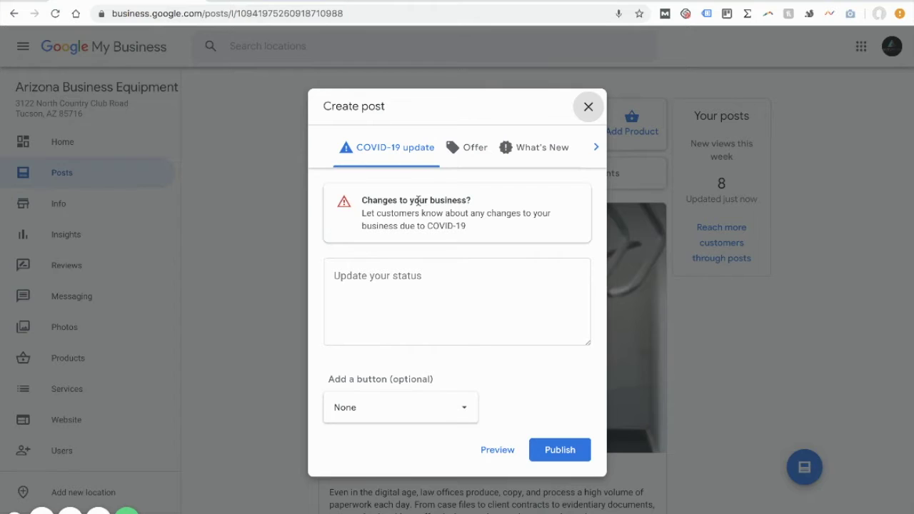
left_click(526, 153)
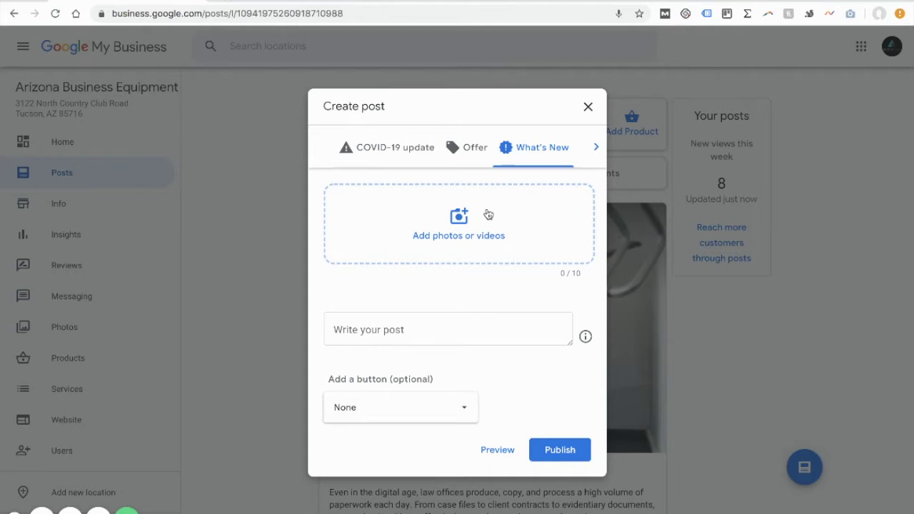
left_click(464, 151)
left_click(514, 109)
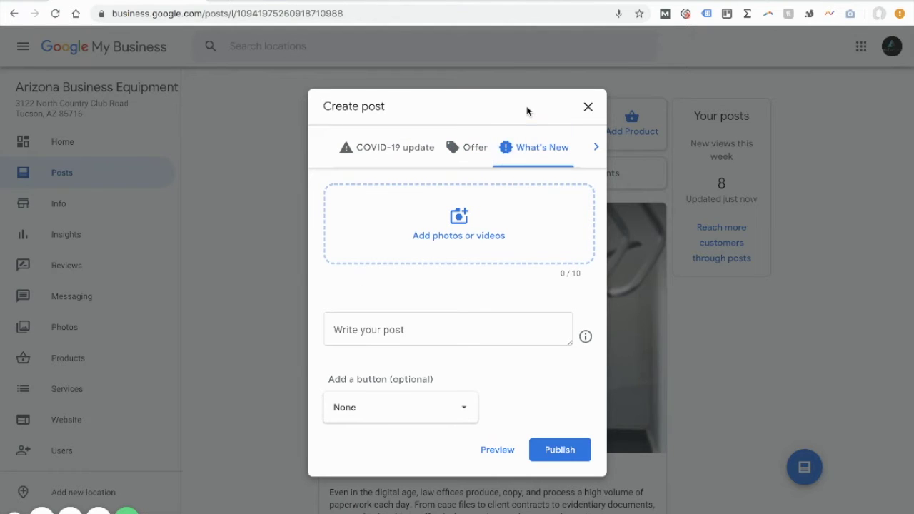
- Write "Copy goes here~" as the post text and attach one image from the computer
left_click(427, 328)
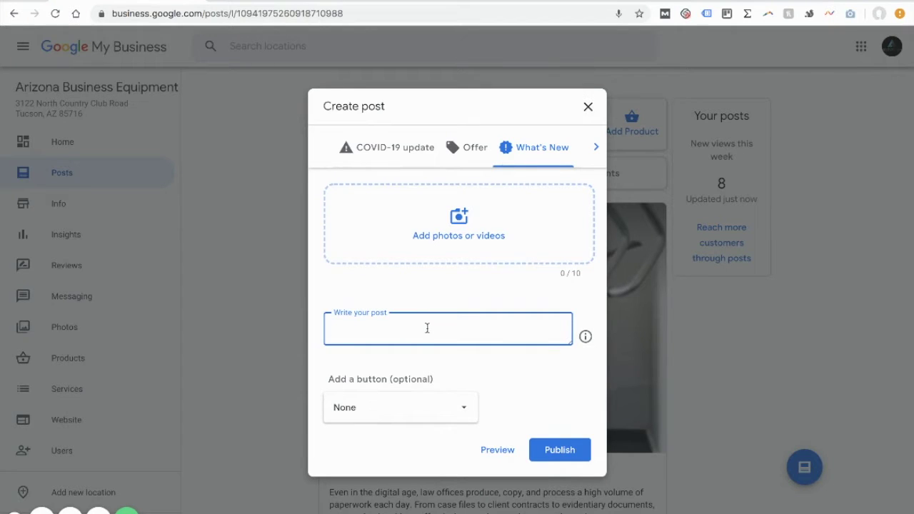
type("Mo")
key("BackSpace")
key("BackSpace")
type("CO")
key("BackSpace")
type("opy goes here...")
left_click(431, 227)
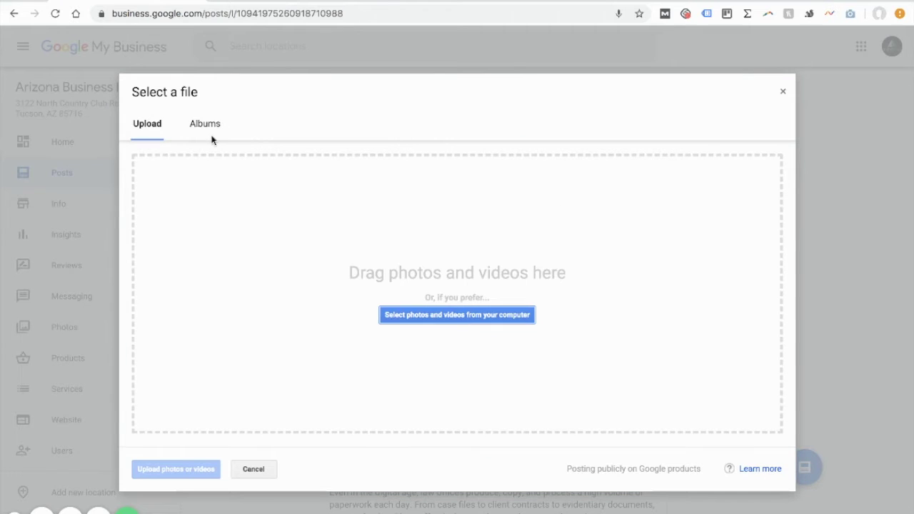
left_click(395, 317)
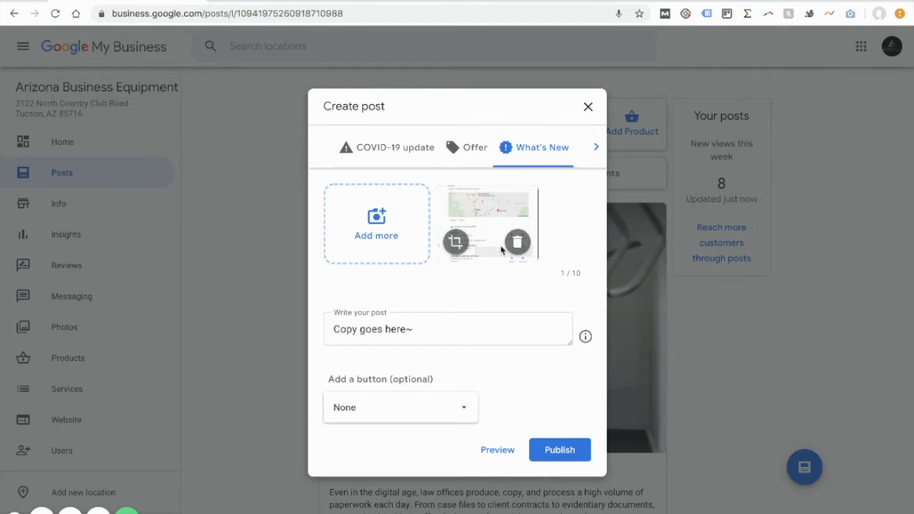
- Add a Learn more button to the post and link it to google.com/contact
left_click(414, 418)
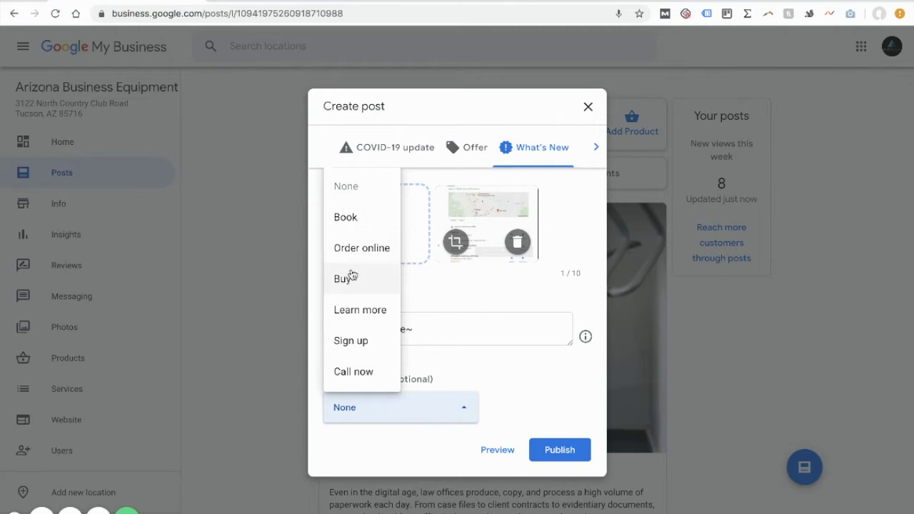
left_click(364, 313)
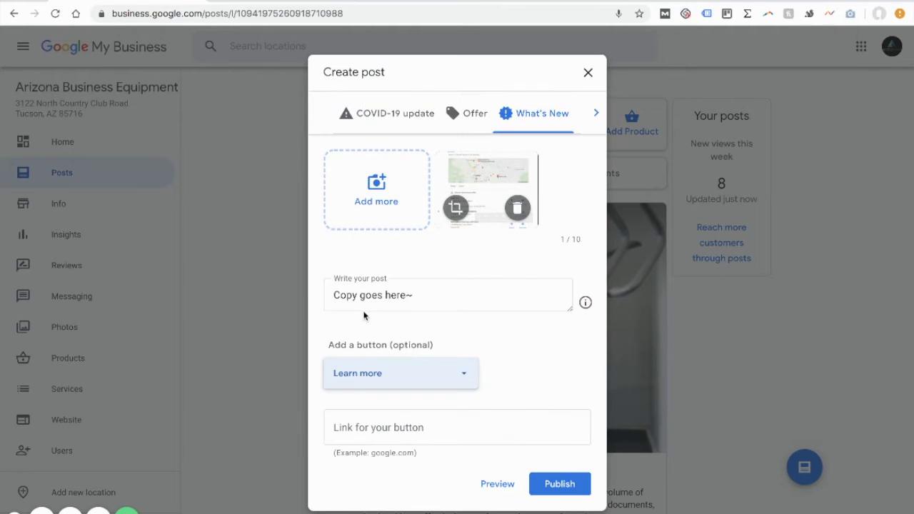
left_click(465, 427)
type("goo")
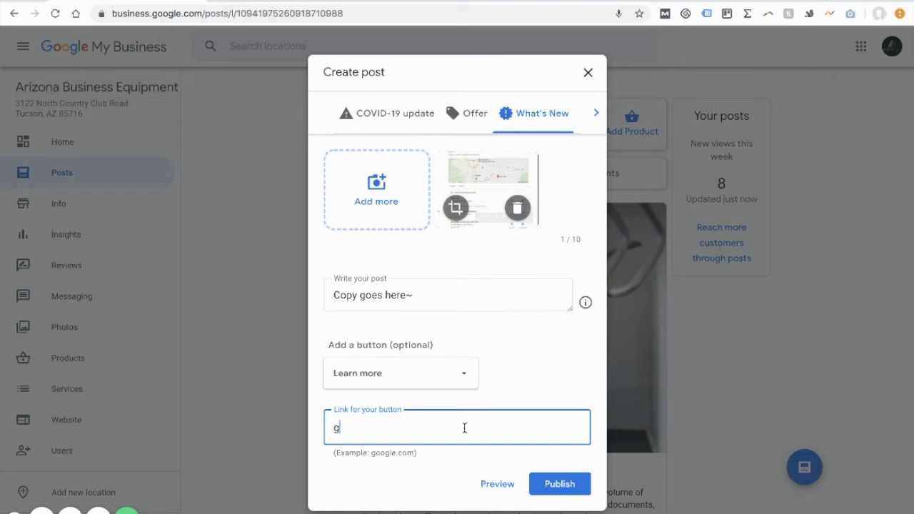
key("BackSpace")
type("ogle.com/contact")
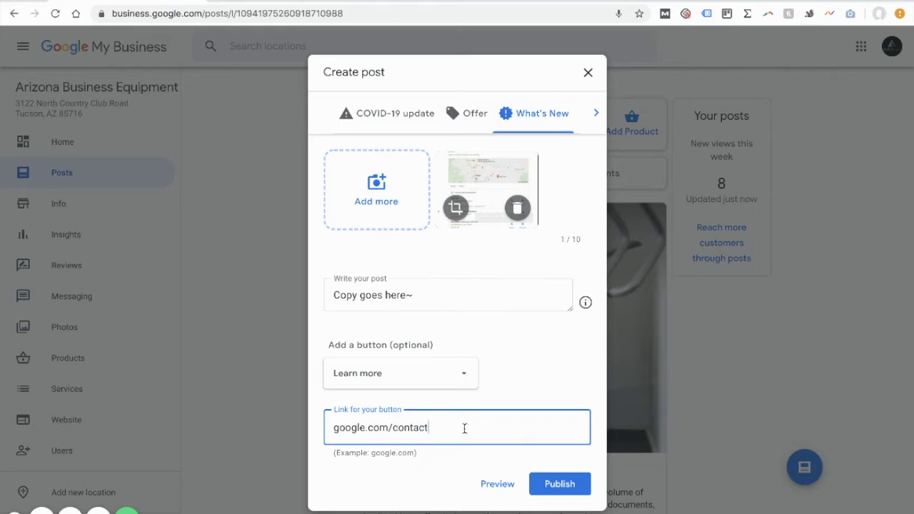
left_click_drag(337, 428, 431, 428)
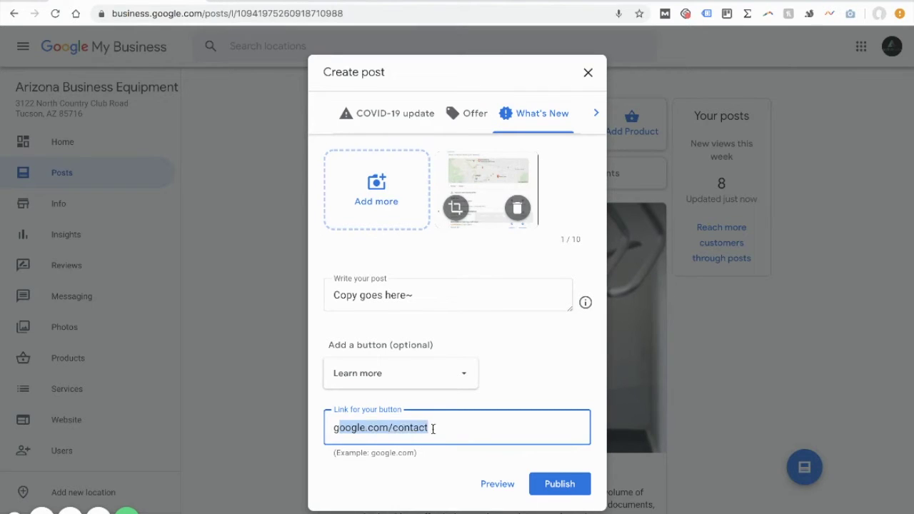
left_click(428, 427)
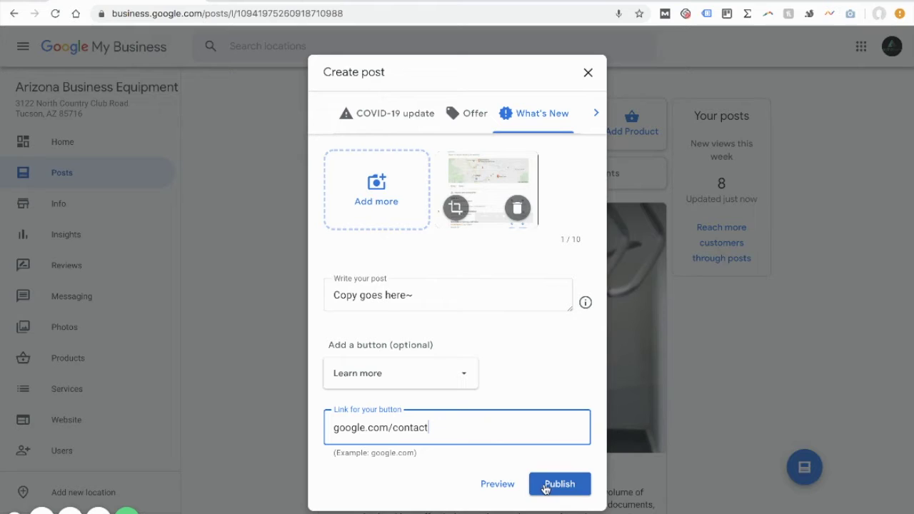
- Preview the drafted post's image, text and button, return to the draft and close it without publishing
left_click(502, 484)
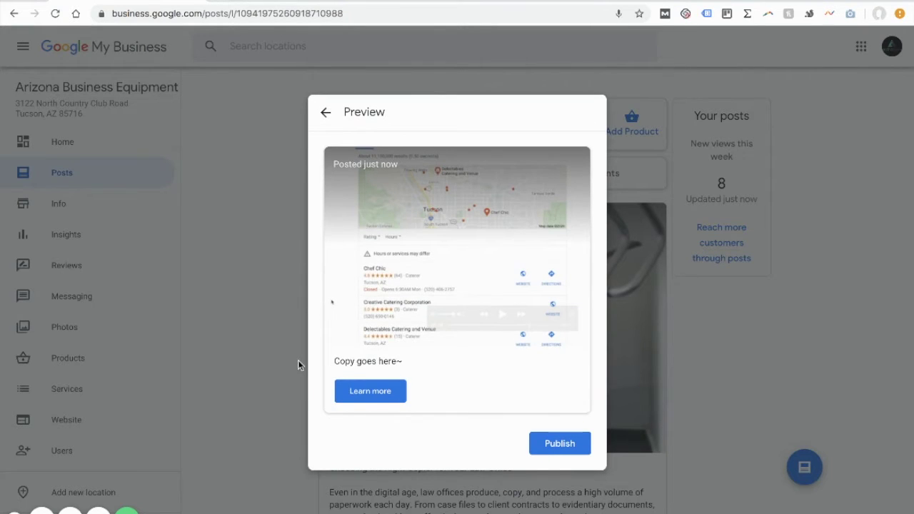
left_click_drag(327, 364, 404, 362)
left_click(404, 362)
left_click_drag(346, 362, 391, 362)
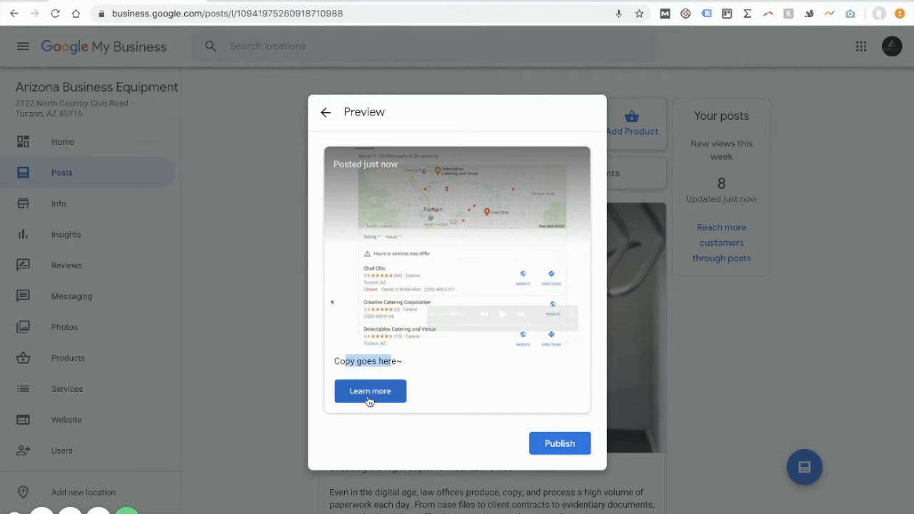
left_click(323, 115)
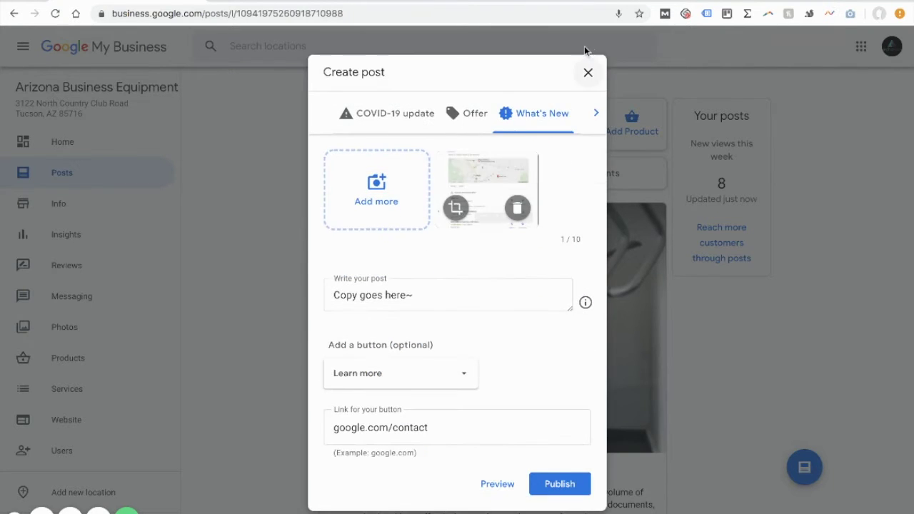
left_click(588, 72)
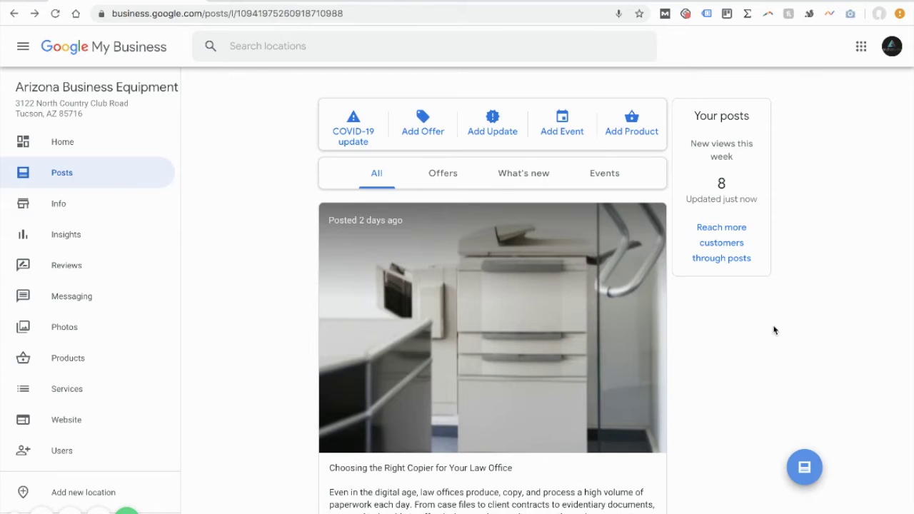
- Go to the Google home page and search for "arizona business equipment"
key("alt+Home")
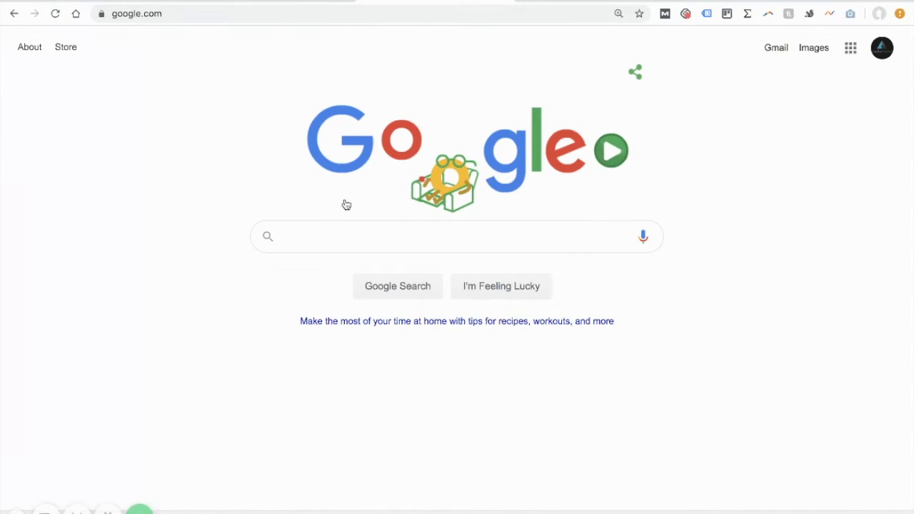
type("arizona business")
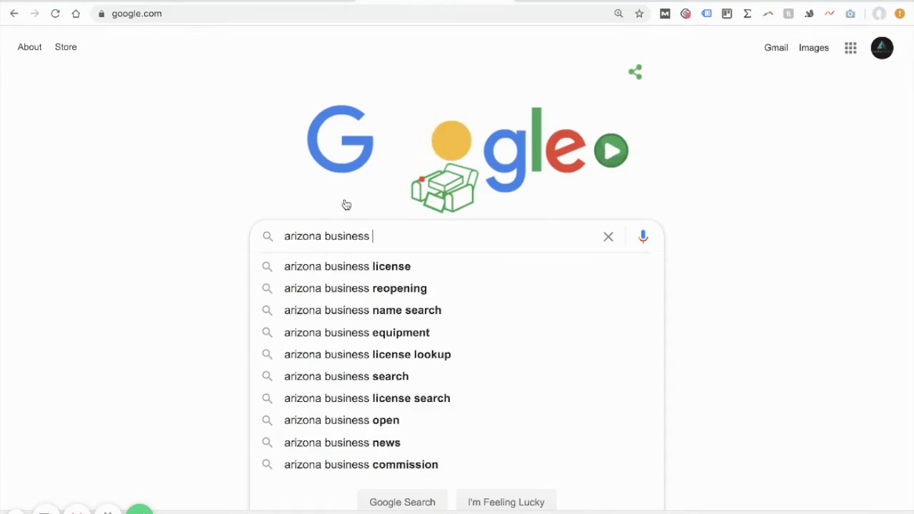
type(" equipment")
key("Return")
- Examine the Arizona Business Equipment knowledge panel in the search results, including where its latest post is displayed
scroll(557, 244, "down", 5)
scroll(558, 244, "down", 8)
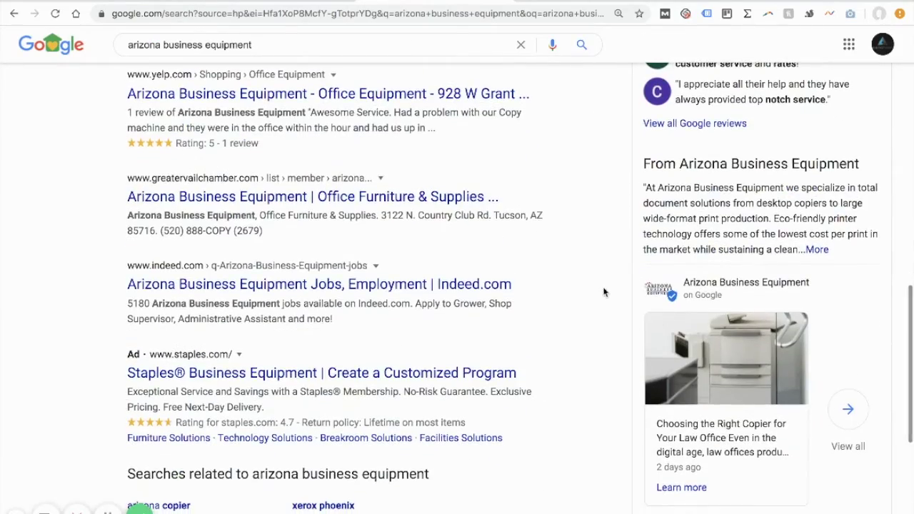
scroll(729, 383, "down", 1)
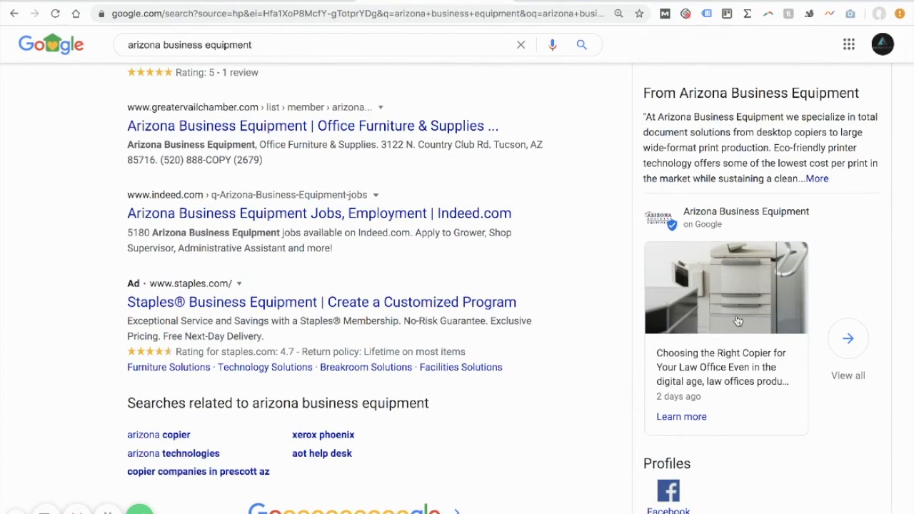
scroll(769, 184, "up", 6)
scroll(770, 184, "up", 5)
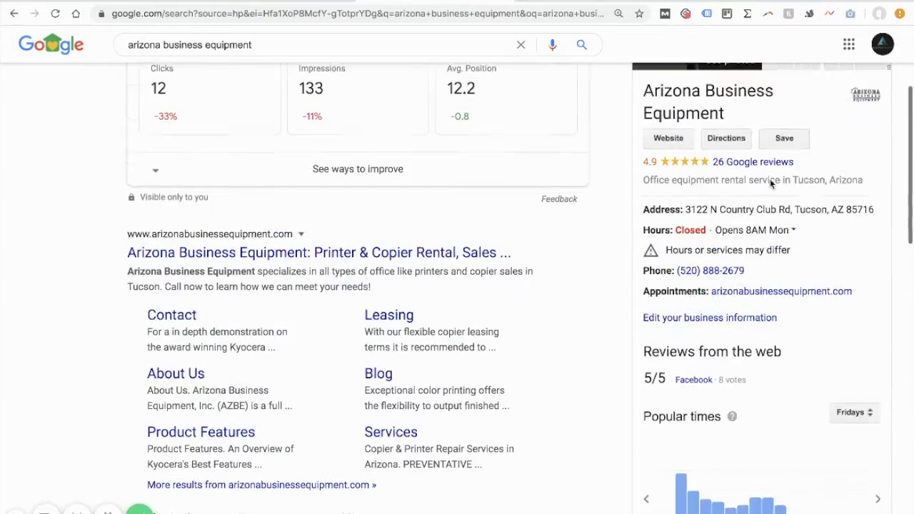
scroll(762, 226, "down", 7)
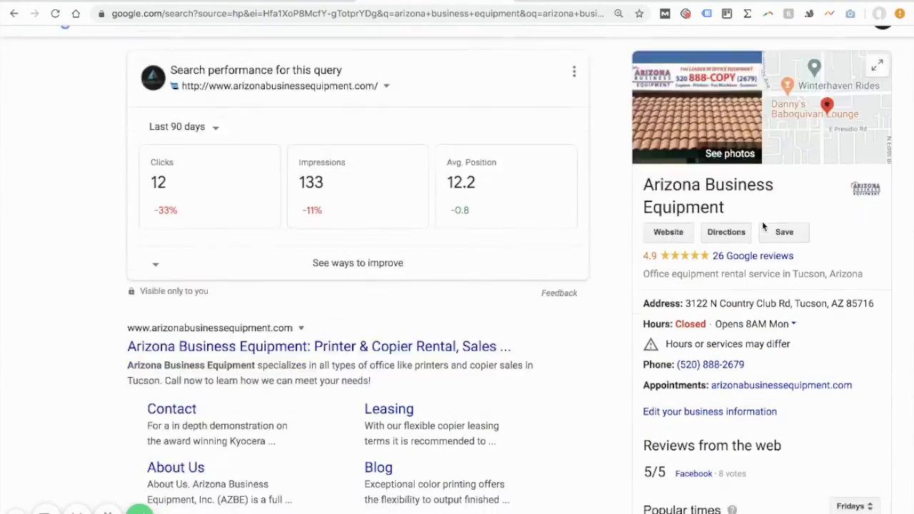
scroll(762, 227, "down", 4)
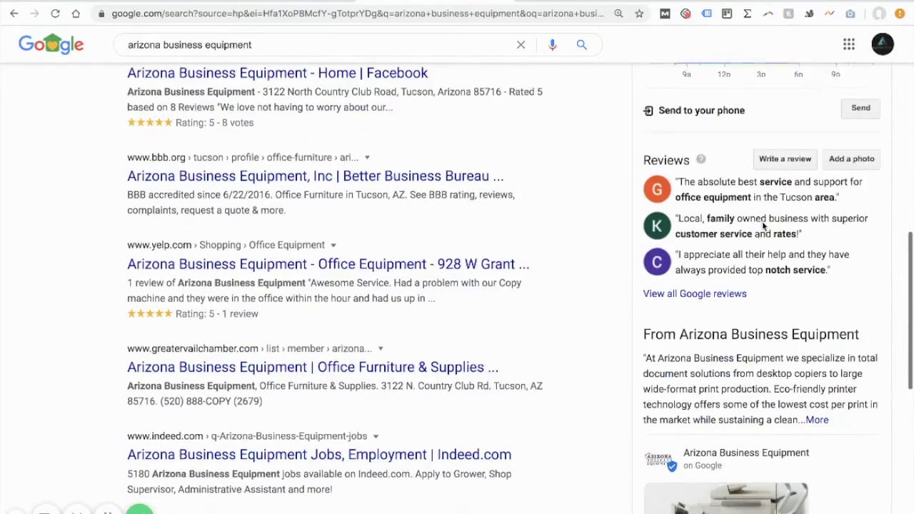
- Open the copier post from the Arizona Business Equipment knowledge panel, read through it and the older updates, and close the post view
scroll(762, 226, "down", 2)
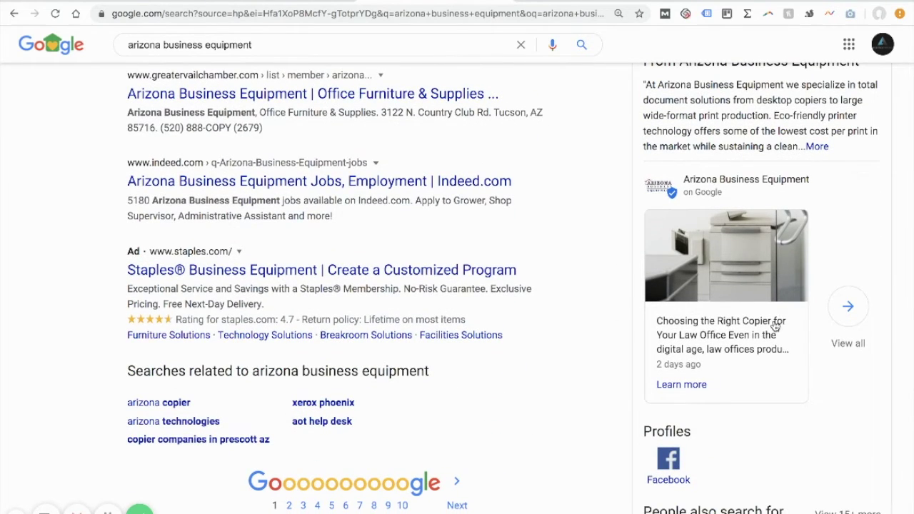
left_click(708, 307)
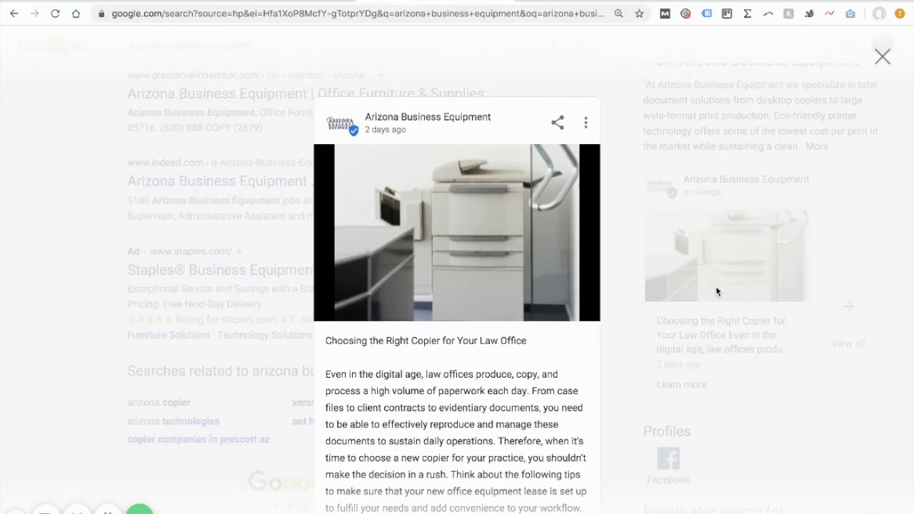
scroll(471, 278, "down", 3)
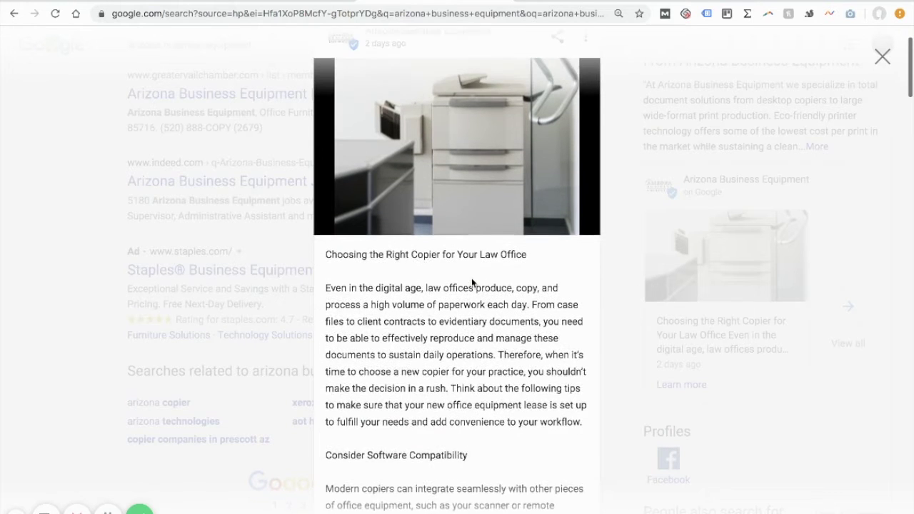
scroll(471, 280, "down", 6)
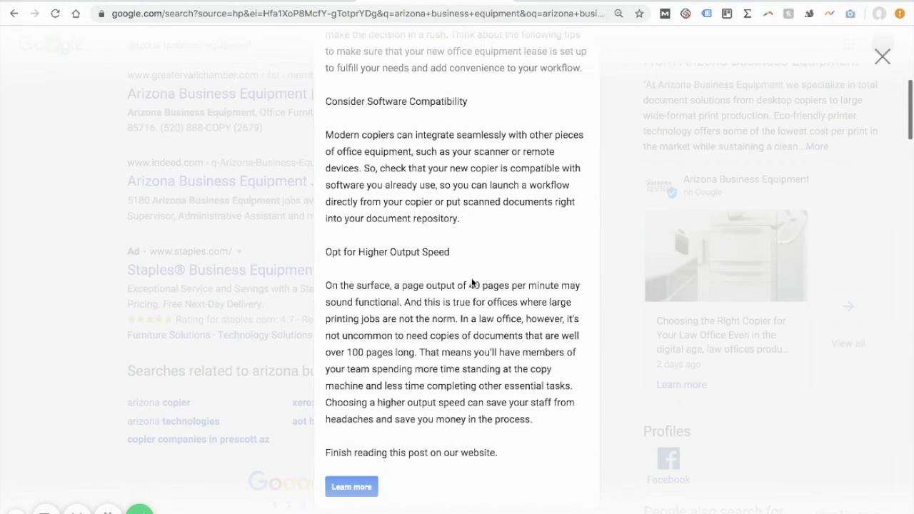
scroll(471, 277, "down", 1)
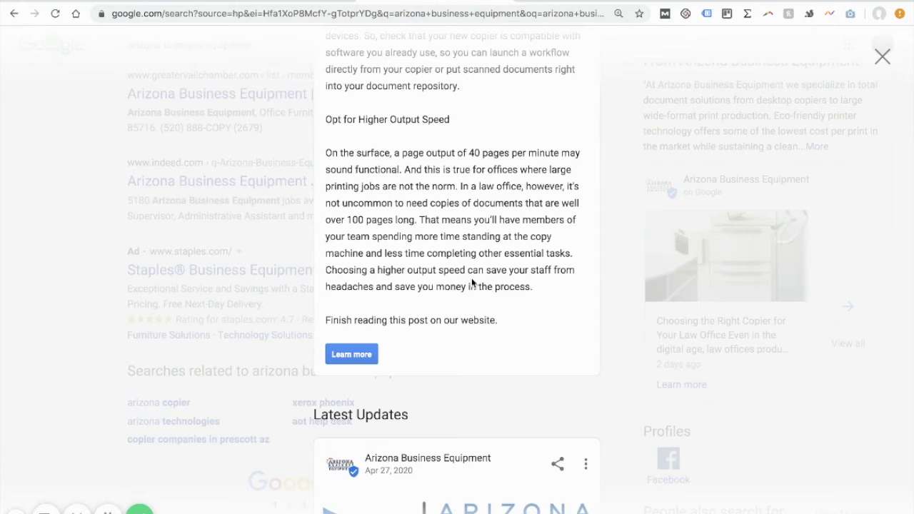
scroll(471, 277, "down", 8)
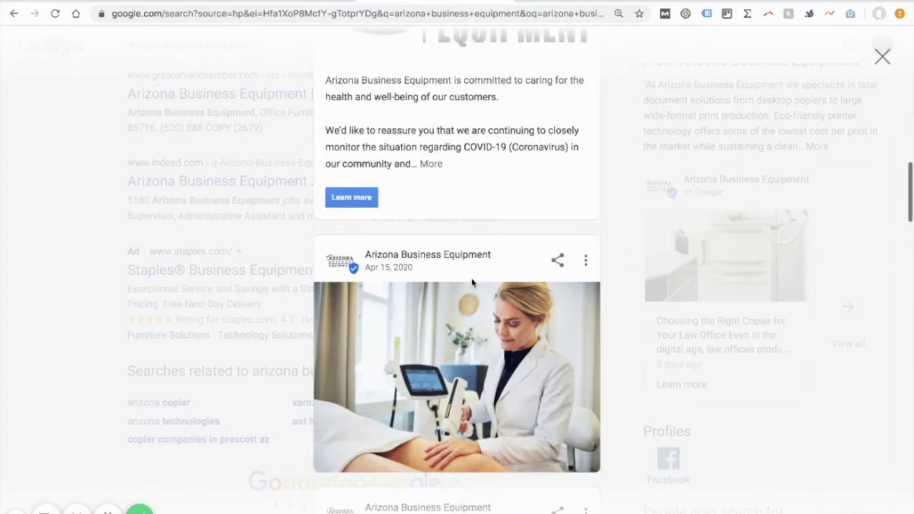
scroll(471, 277, "down", 12)
scroll(471, 277, "up", 20)
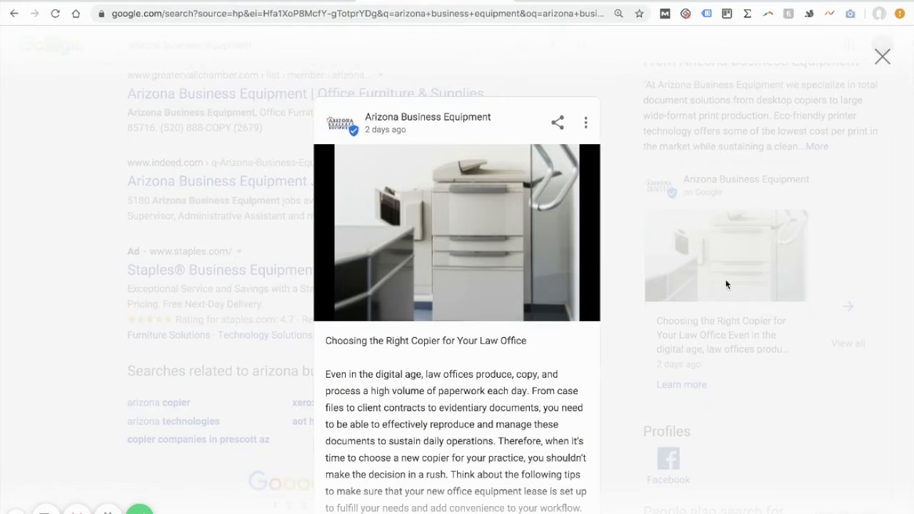
left_click(882, 57)
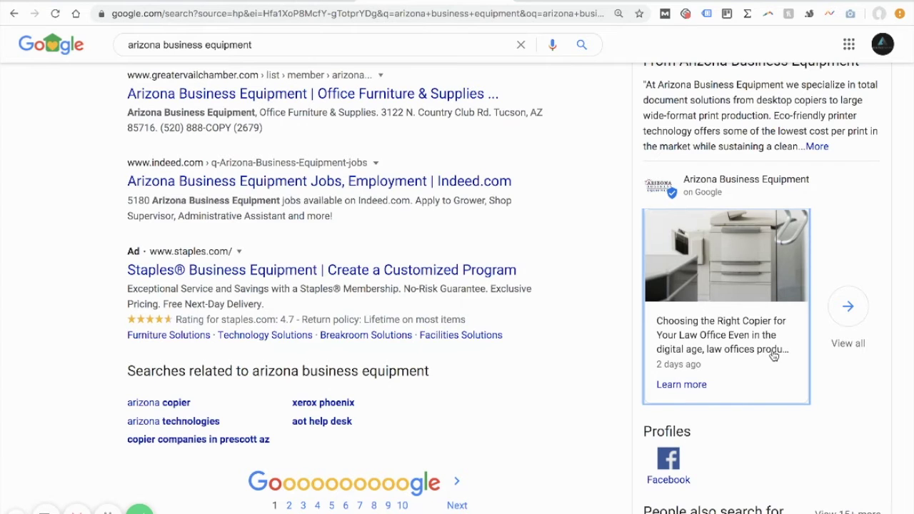
scroll(773, 355, "up", 1)
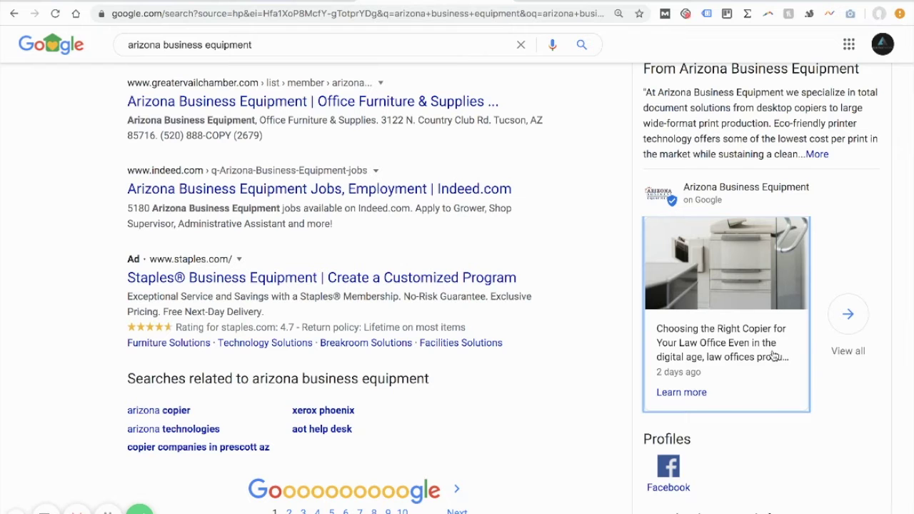
scroll(773, 355, "up", 2)
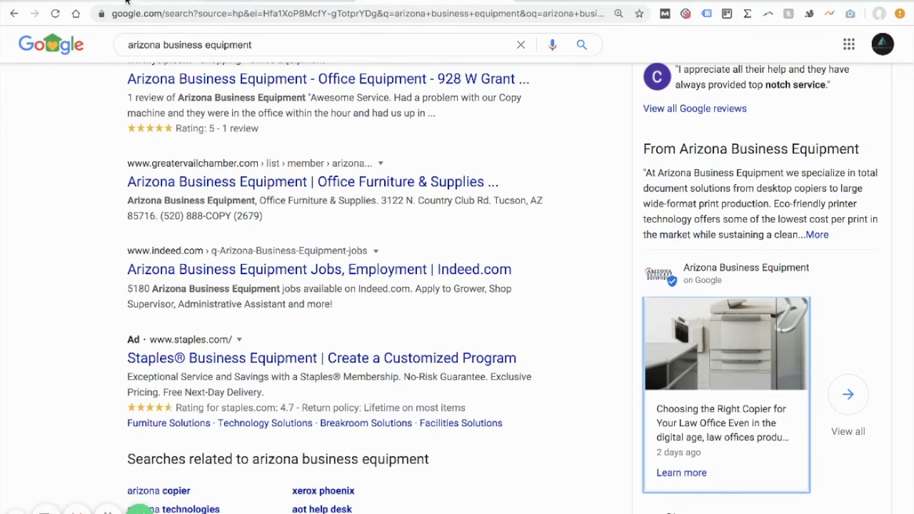
- Return to the business's Google My Business posts page and examine the latest post's image, text, button and view statistics
left_click(126, 2)
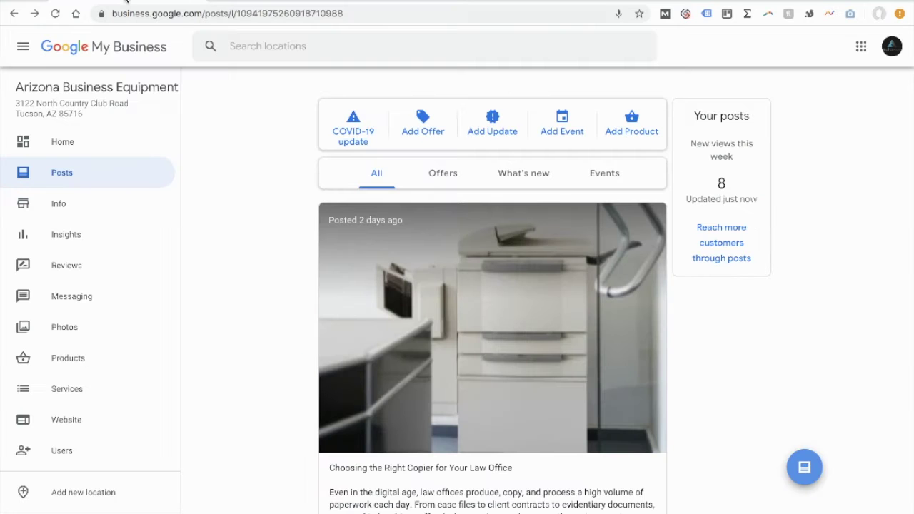
scroll(275, 285, "down", 1)
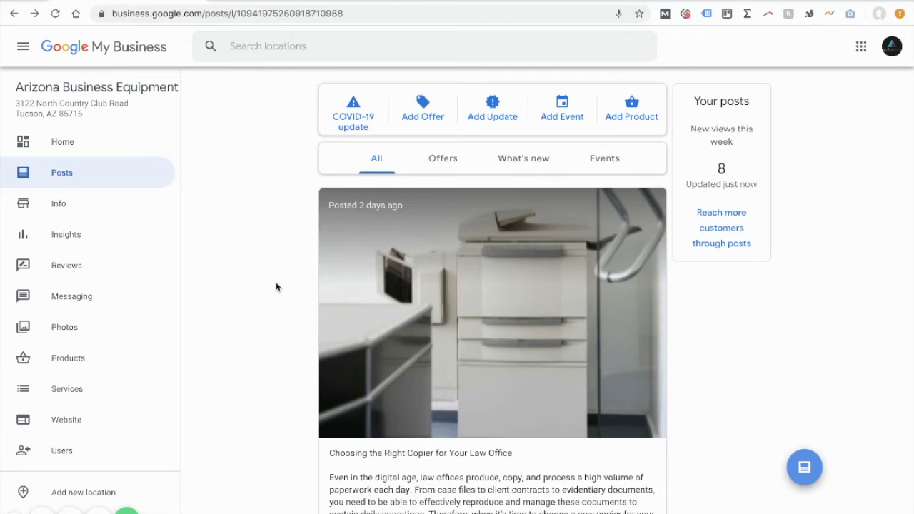
scroll(275, 287, "down", 1)
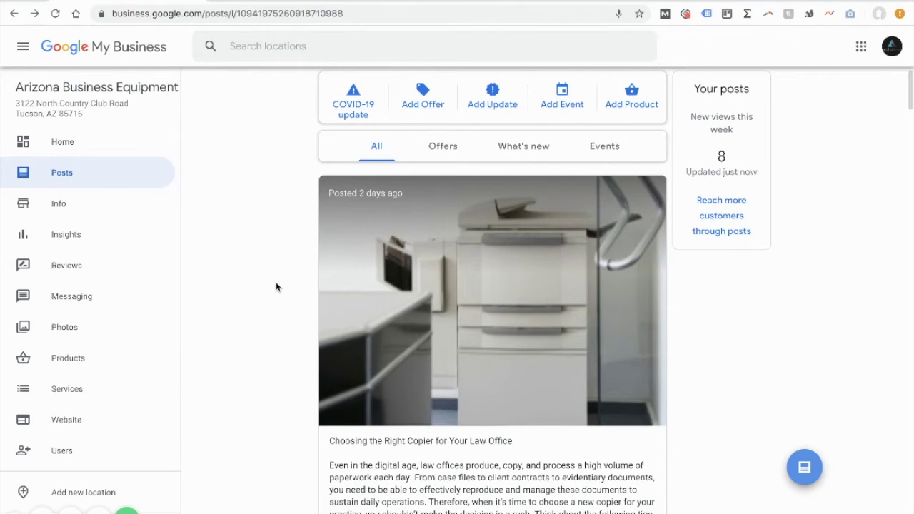
scroll(275, 287, "up", 2)
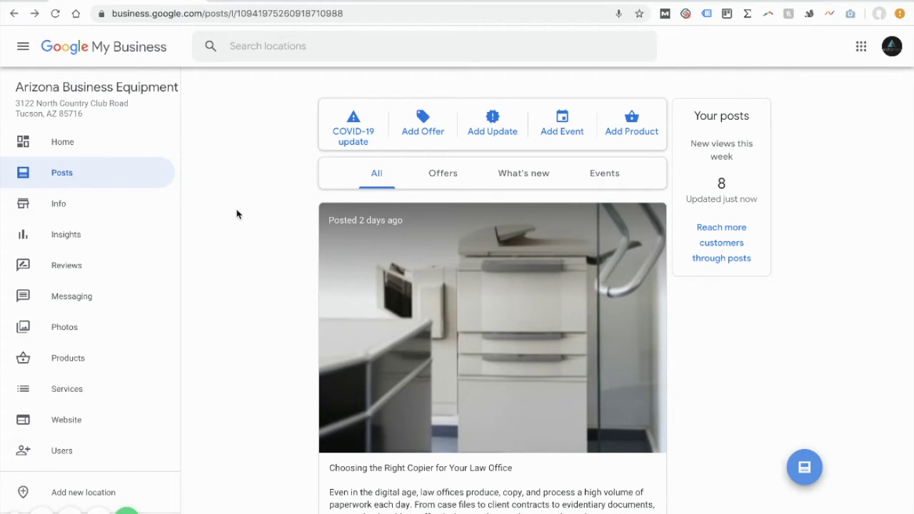
scroll(237, 215, "down", 2)
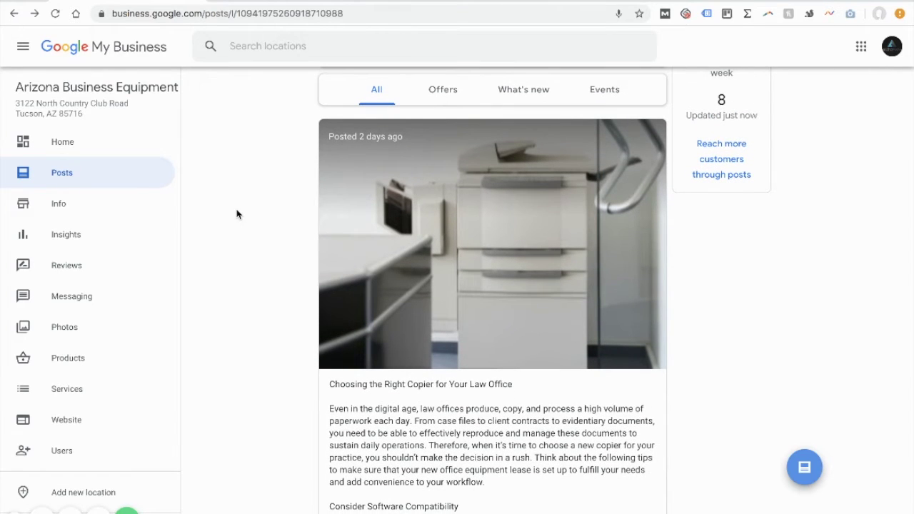
scroll(237, 214, "down", 1)
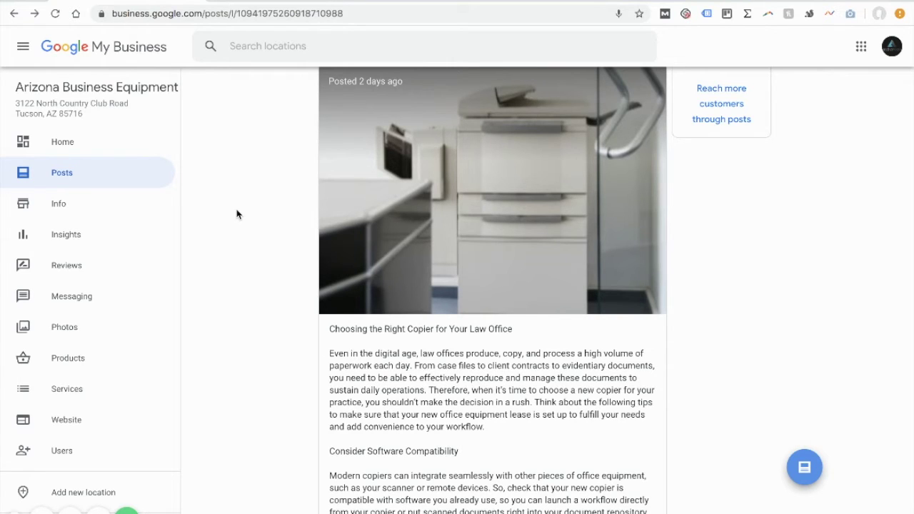
scroll(243, 189, "up", 2)
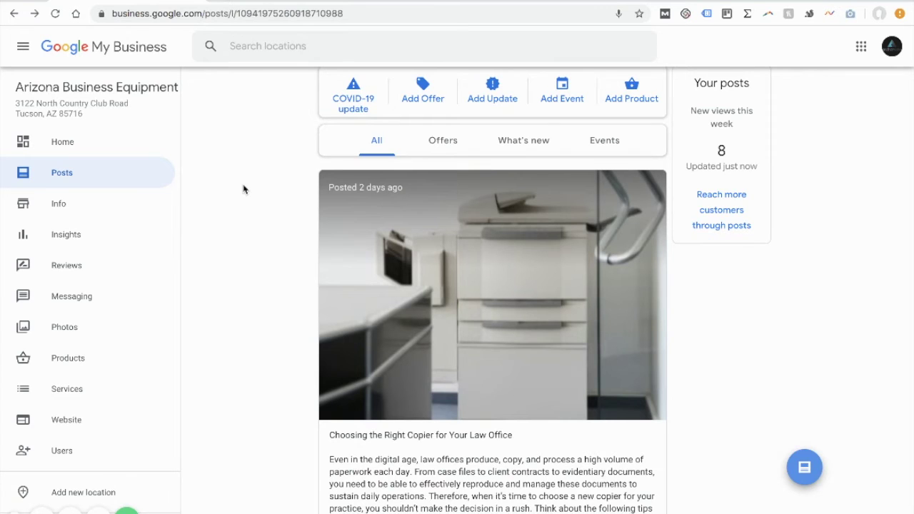
scroll(243, 189, "down", 5)
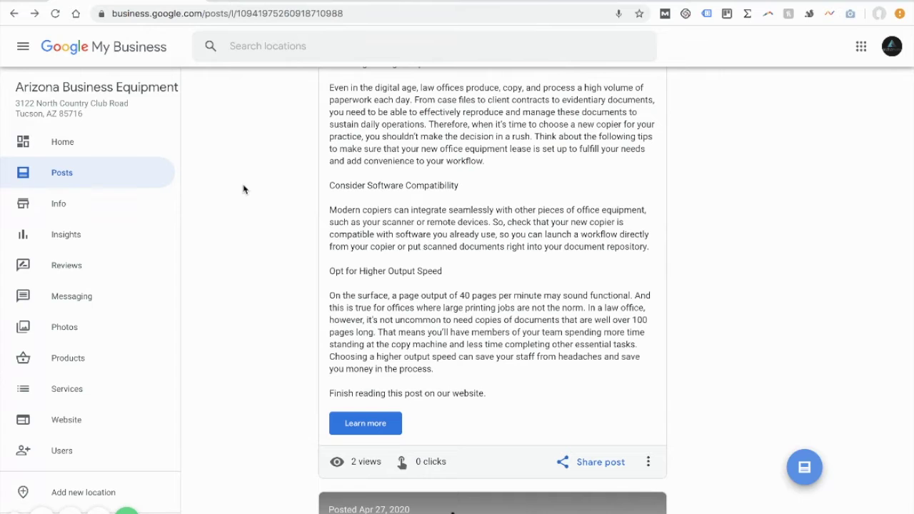
scroll(380, 109, "up", 1)
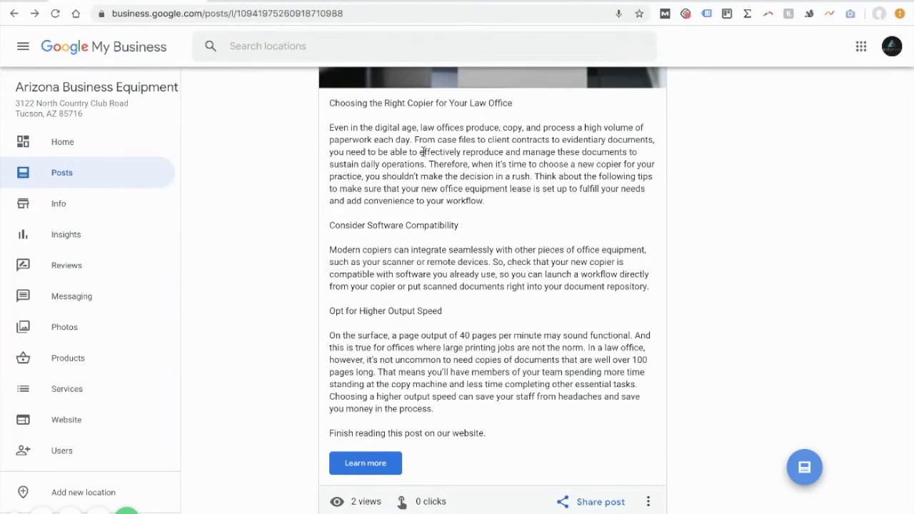
- Highlight the phrase "Software Compatibility" and the word "software" in the latest post's text, then clear the selection
left_click_drag(367, 225, 456, 240)
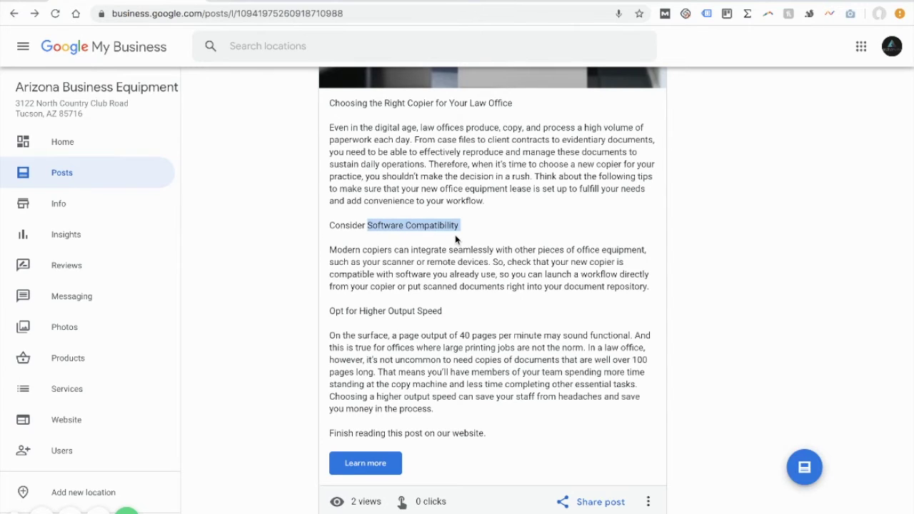
left_click(416, 279)
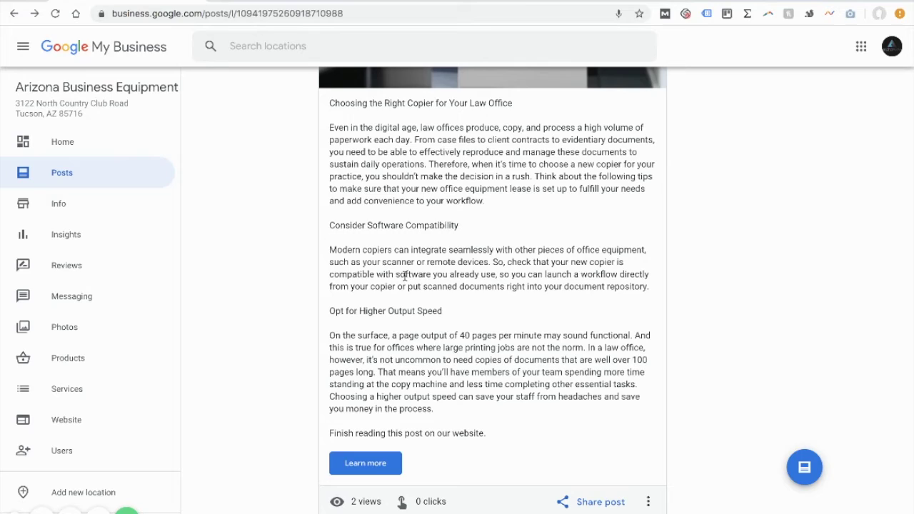
double_click(397, 275)
left_click(441, 278)
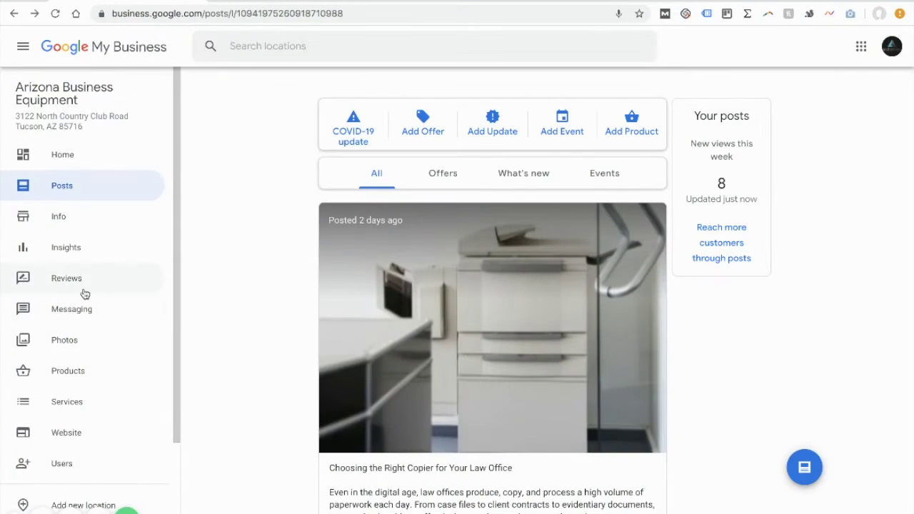
- Open the business's customer reviews and look over the first entries in the list
left_click(83, 291)
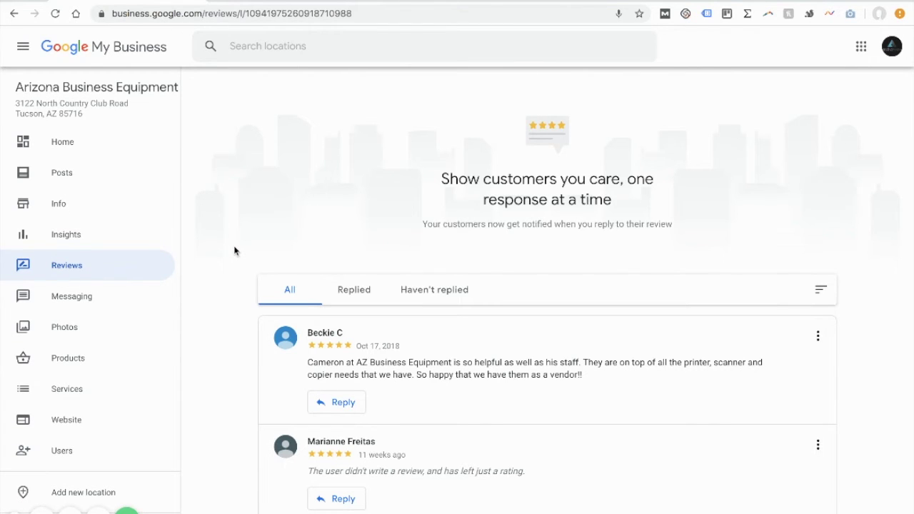
scroll(234, 250, "down", 1)
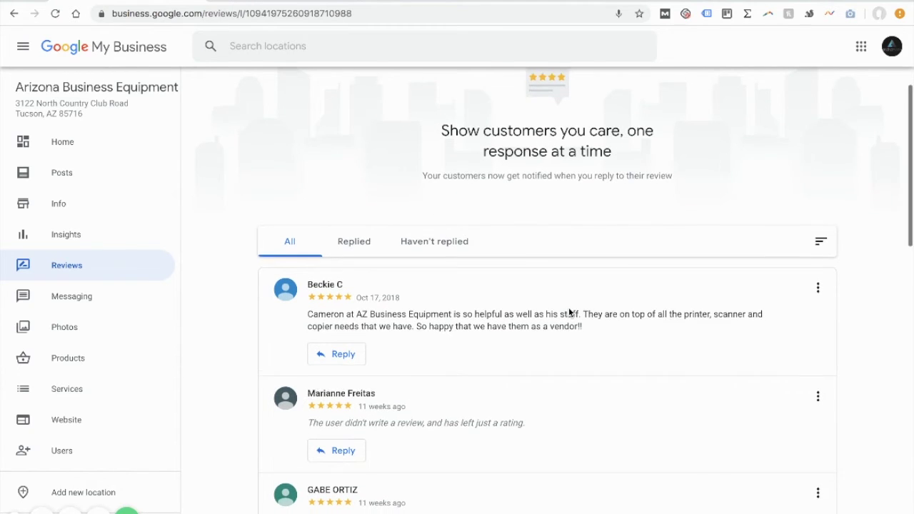
scroll(568, 308, "down", 1)
scroll(569, 312, "down", 3)
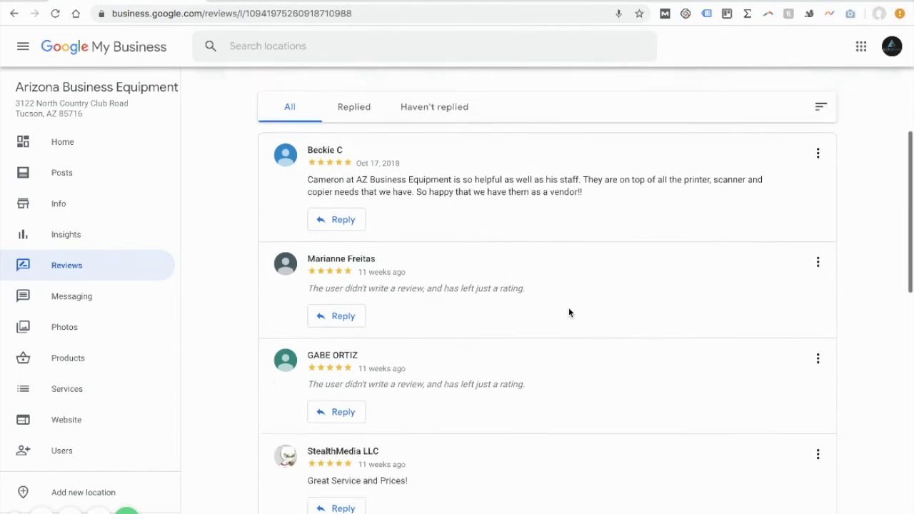
scroll(569, 312, "up", 3)
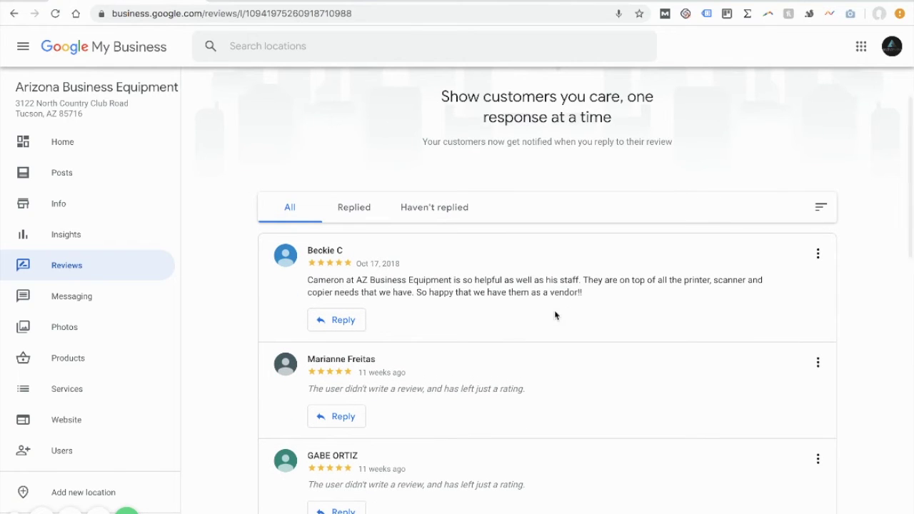
- Filter the reviews by Replied and by Haven't replied, then show all reviews again
left_click(349, 208)
left_click(292, 118)
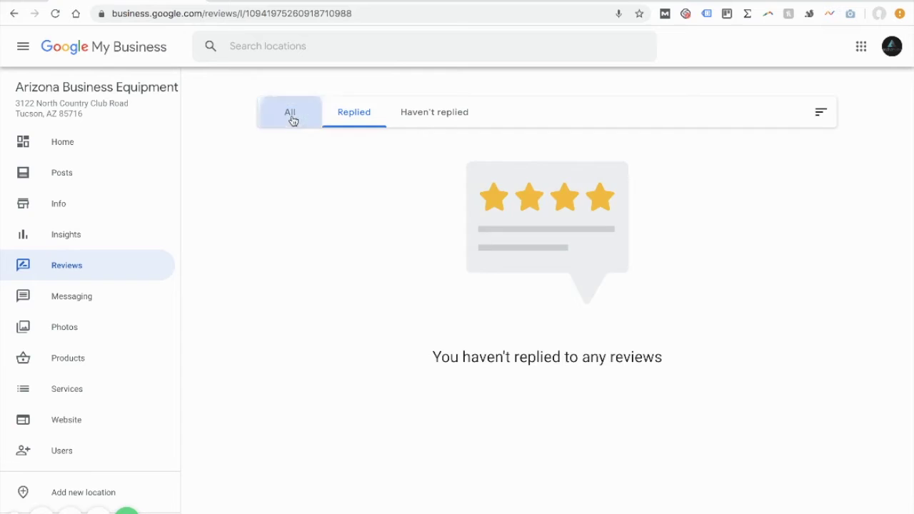
left_click(443, 284)
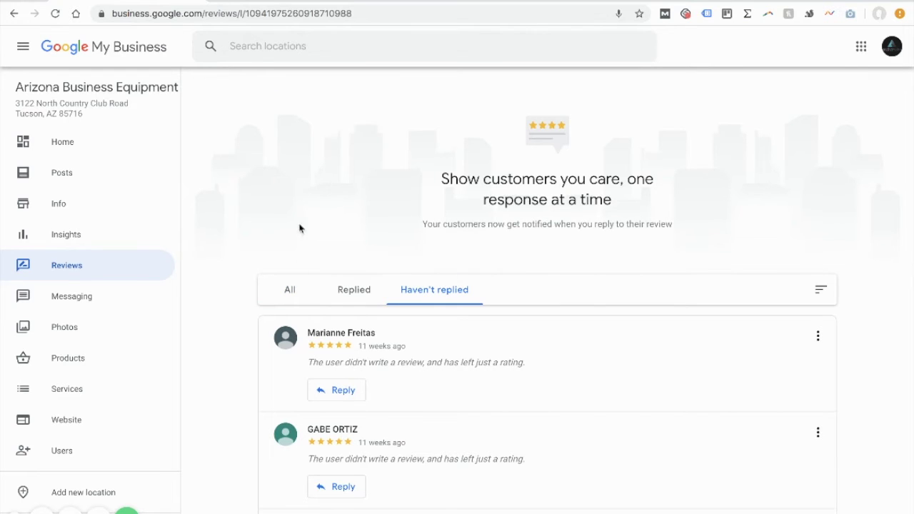
left_click(290, 290)
- Read down the full review list and highlight the passage about printer, scanner and copier needs in the Oct 17, 2018 review
scroll(290, 290, "down", 2)
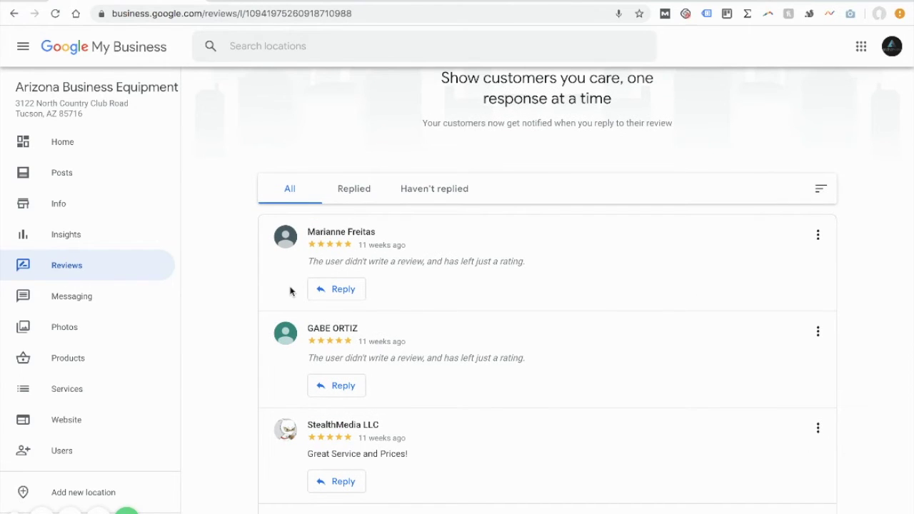
scroll(232, 355, "down", 1)
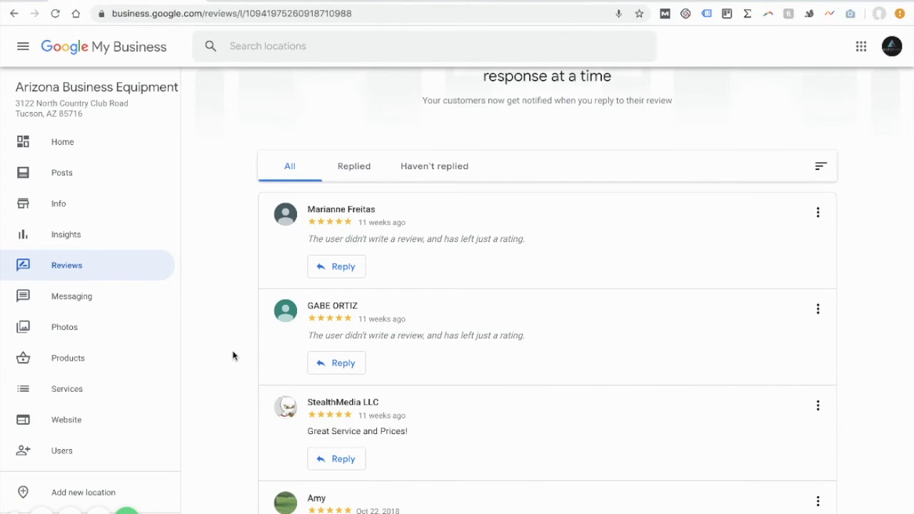
scroll(233, 355, "down", 2)
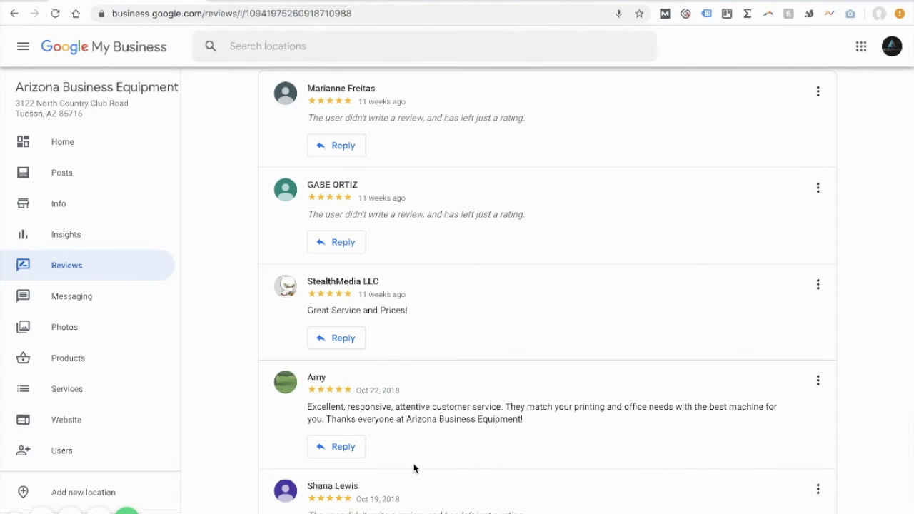
scroll(414, 468, "down", 1)
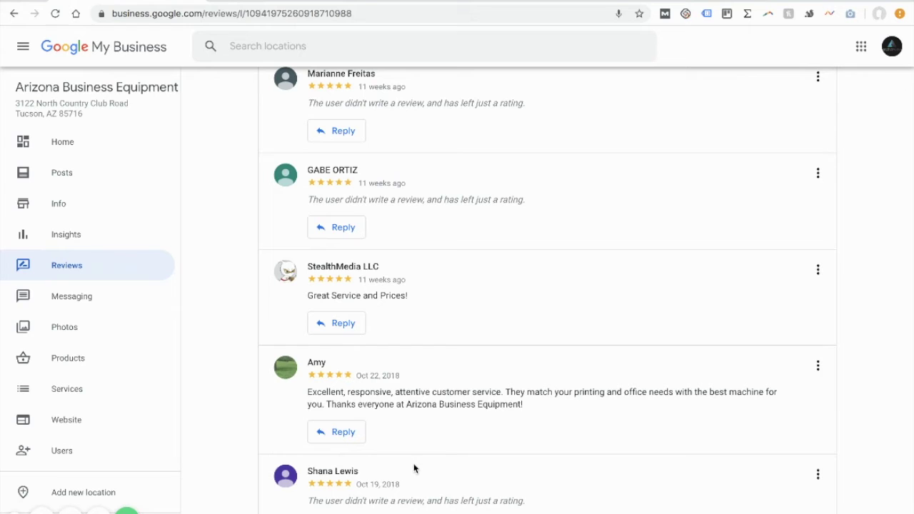
scroll(414, 468, "down", 2)
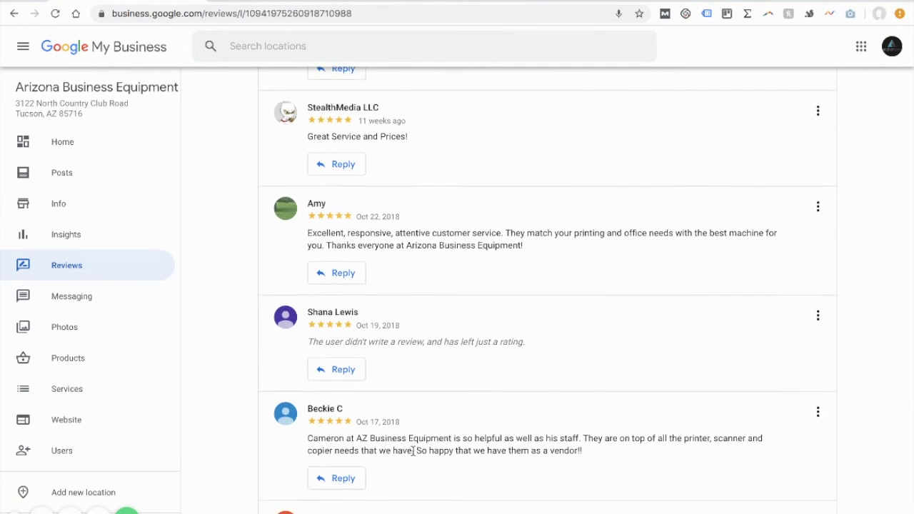
scroll(413, 452, "down", 1)
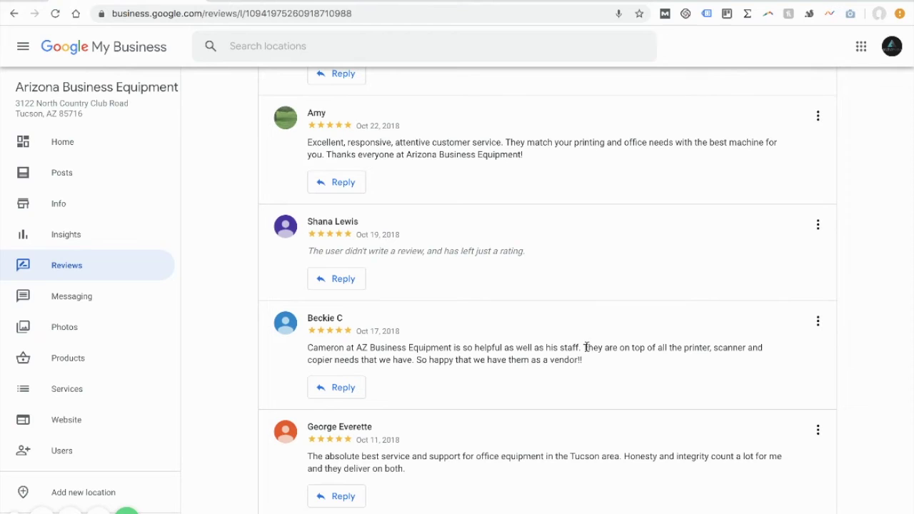
left_click_drag(623, 347, 706, 359)
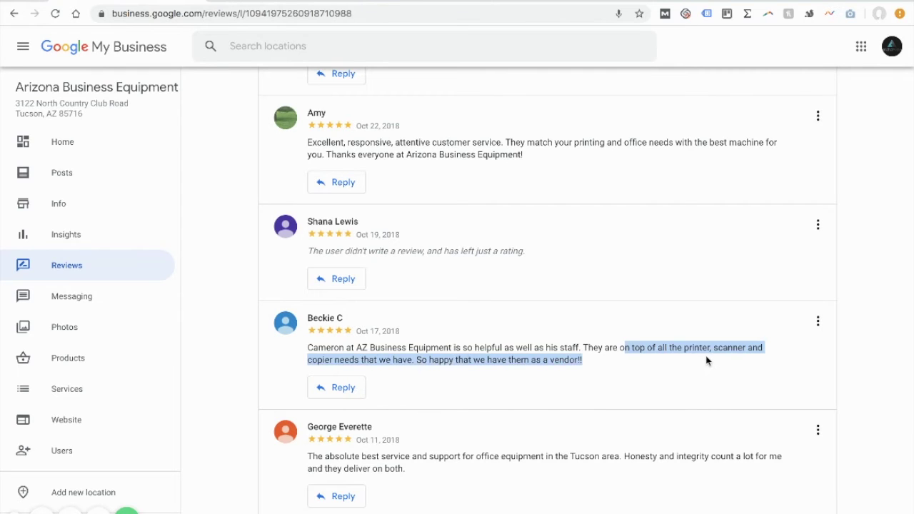
- Highlight the word "printer" in the Oct 17, 2018 review, clear the selection and go back to the start of the review list
left_click(362, 346)
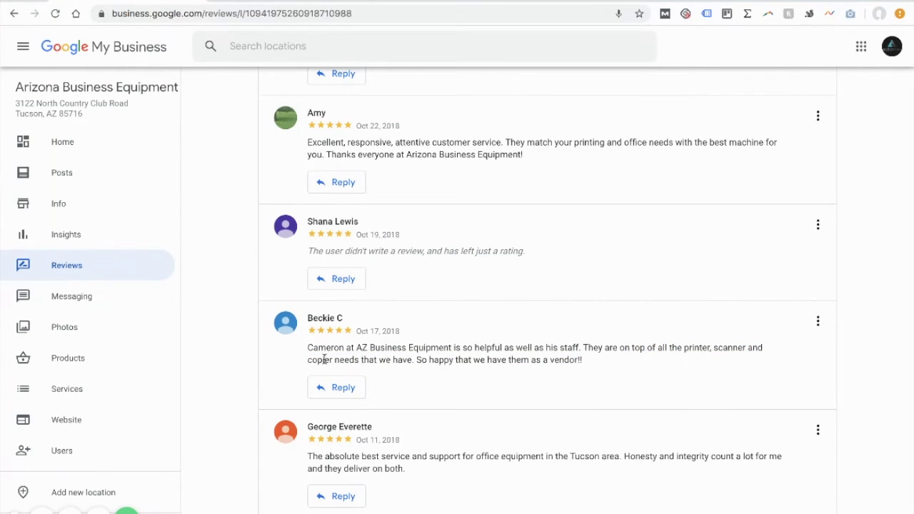
left_click_drag(683, 347, 709, 347)
left_click(730, 347)
scroll(404, 268, "up", 3)
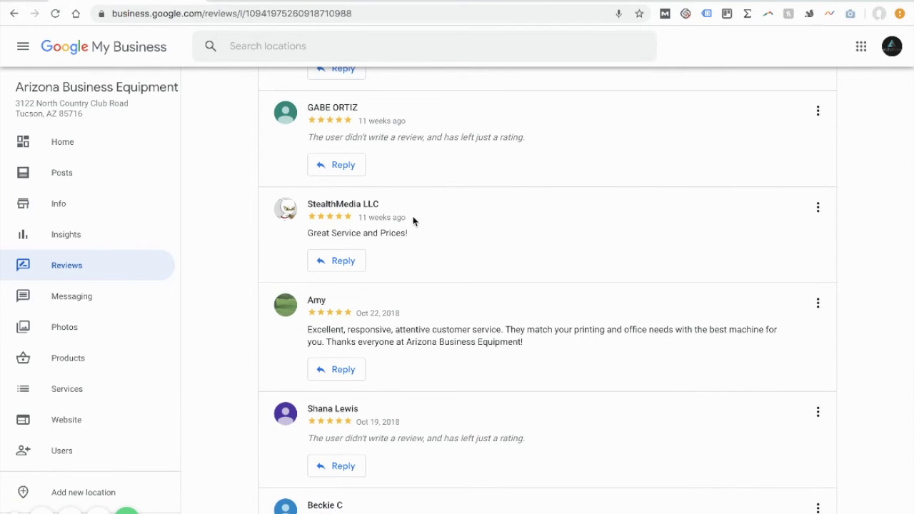
scroll(413, 219, "up", 3)
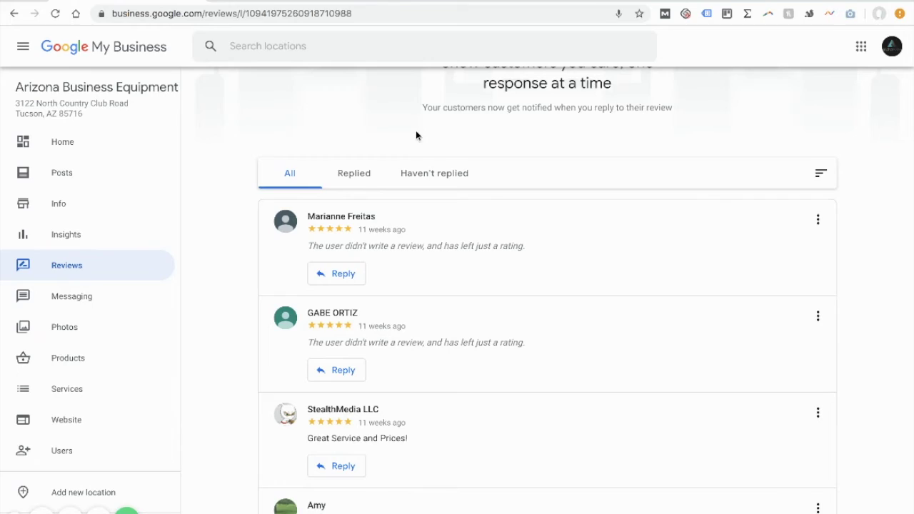
- Switch to the Google search results for arizona business equipment, look over the business profile and open all of its Google reviews
left_click(400, 4)
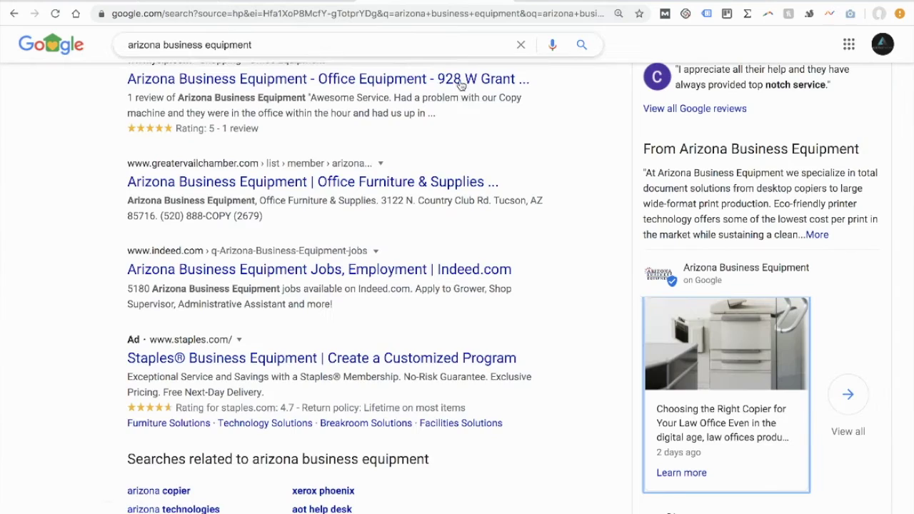
scroll(639, 289, "up", 5)
scroll(639, 290, "up", 5)
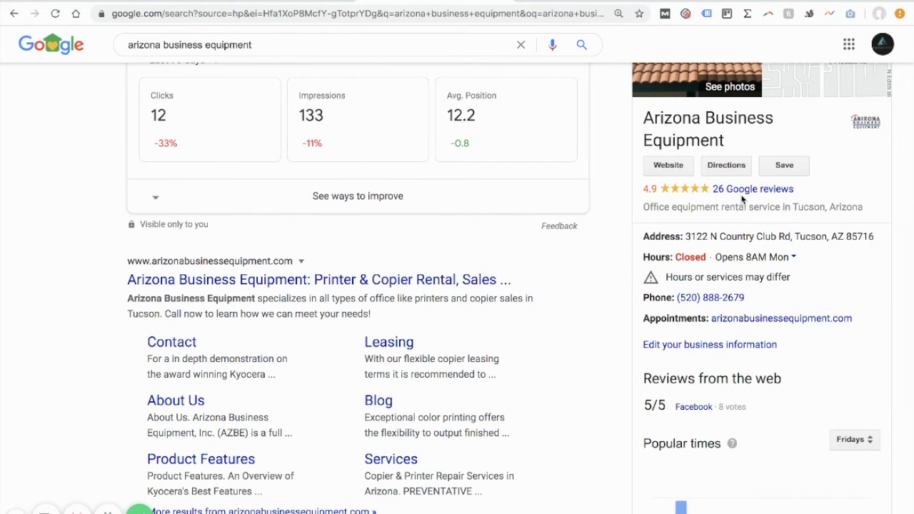
scroll(747, 208, "down", 7)
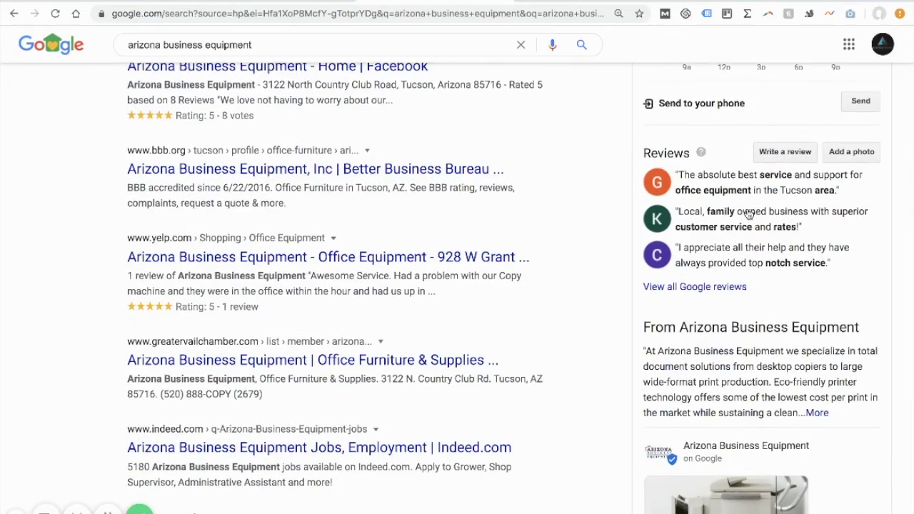
scroll(747, 212, "down", 4)
scroll(747, 208, "up", 3)
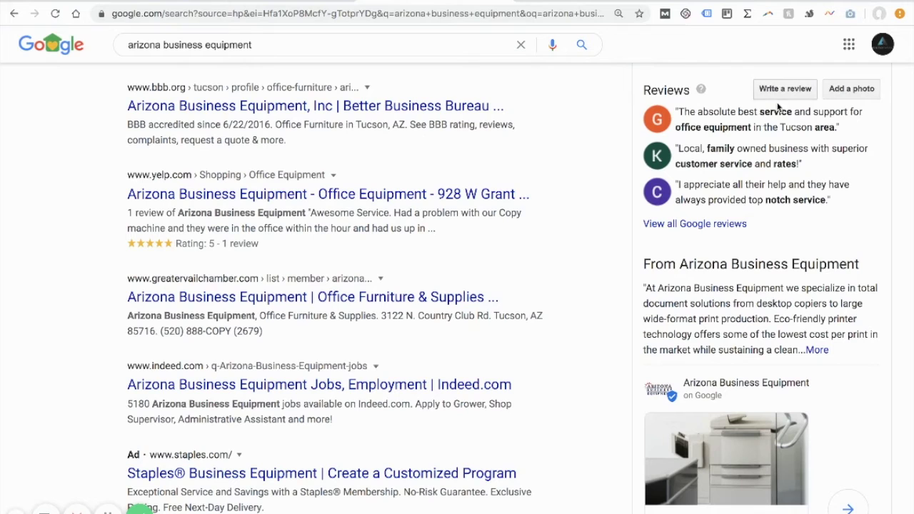
left_click(712, 224)
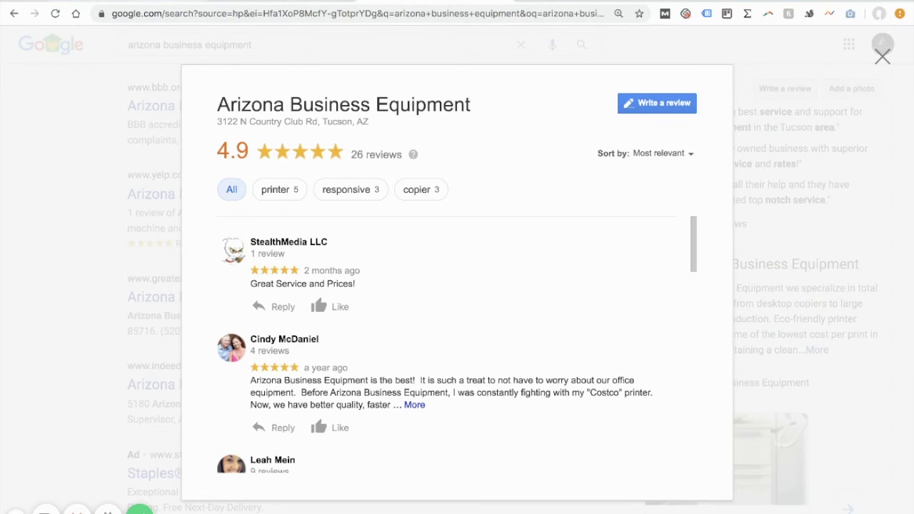
- Return to Google My Business and open the business's Messaging page
key("ctrl+Tab")
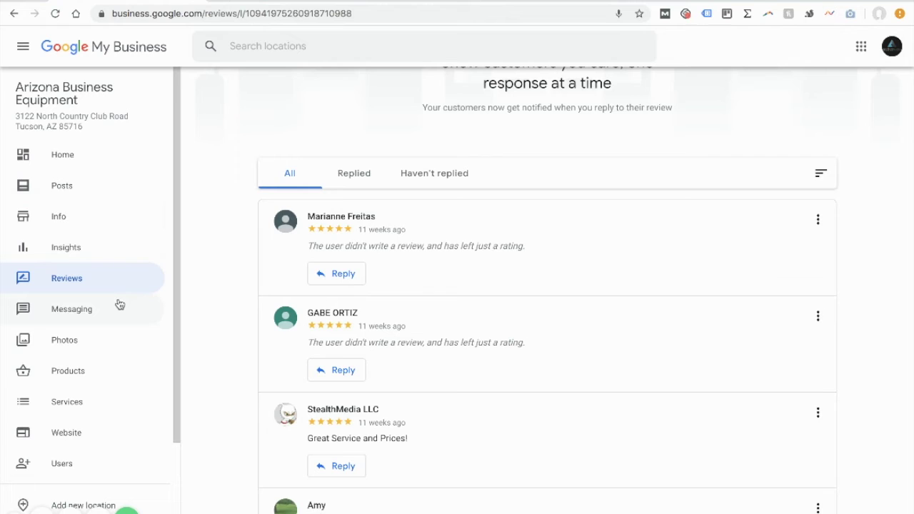
scroll(120, 304, "down", 1)
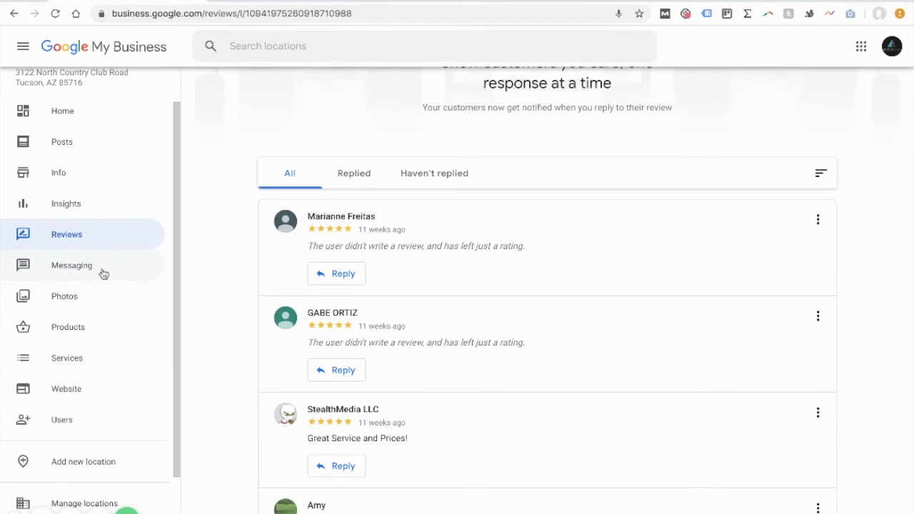
left_click(104, 274)
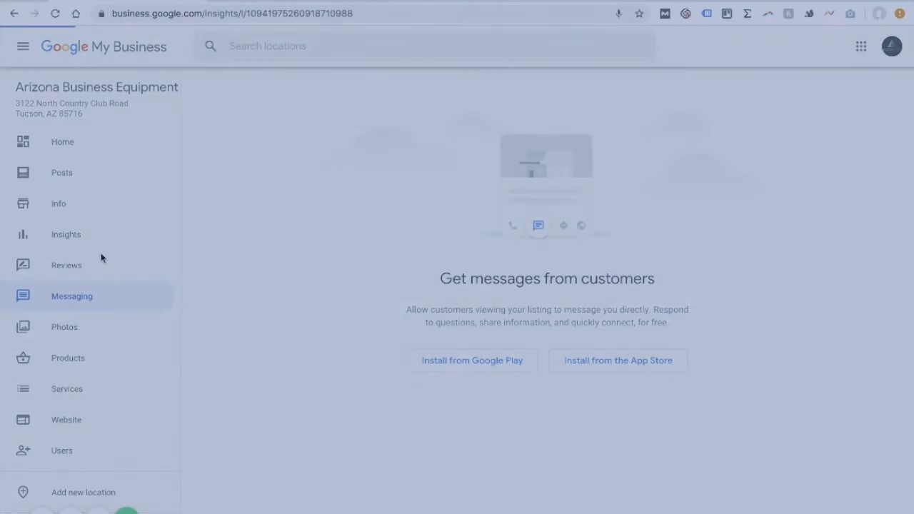
- Open Insights, examine the charts from customer searches down to phone calls, and return to the business's Home dashboard
left_click(101, 255)
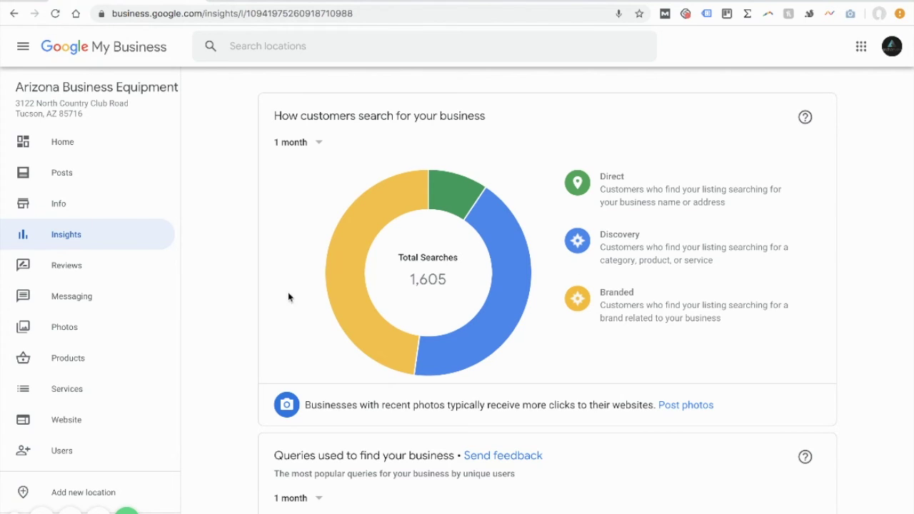
mouse_move(351, 240)
mouse_move(640, 316)
mouse_move(481, 334)
scroll(227, 305, "down", 10)
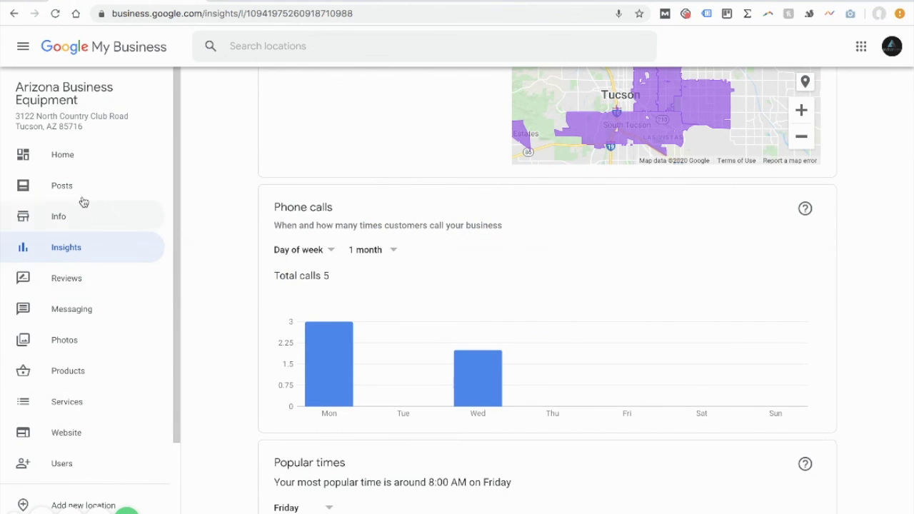
left_click(93, 150)
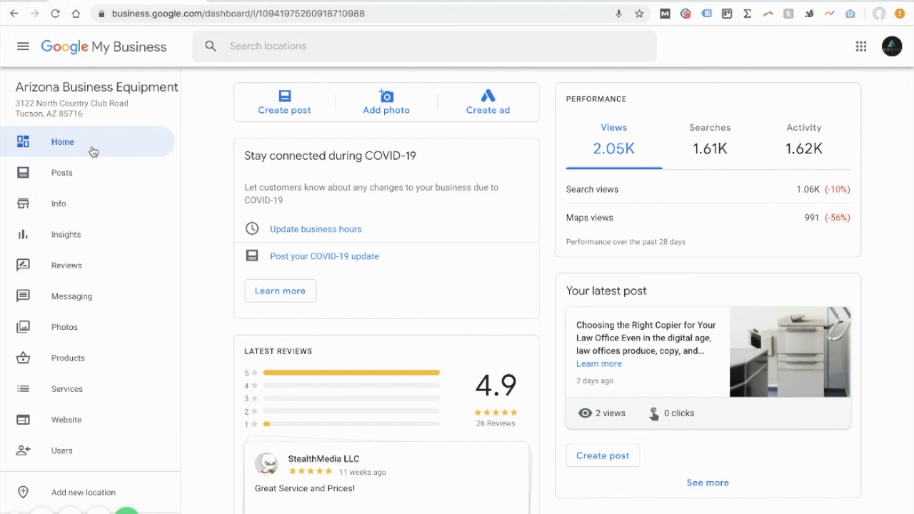